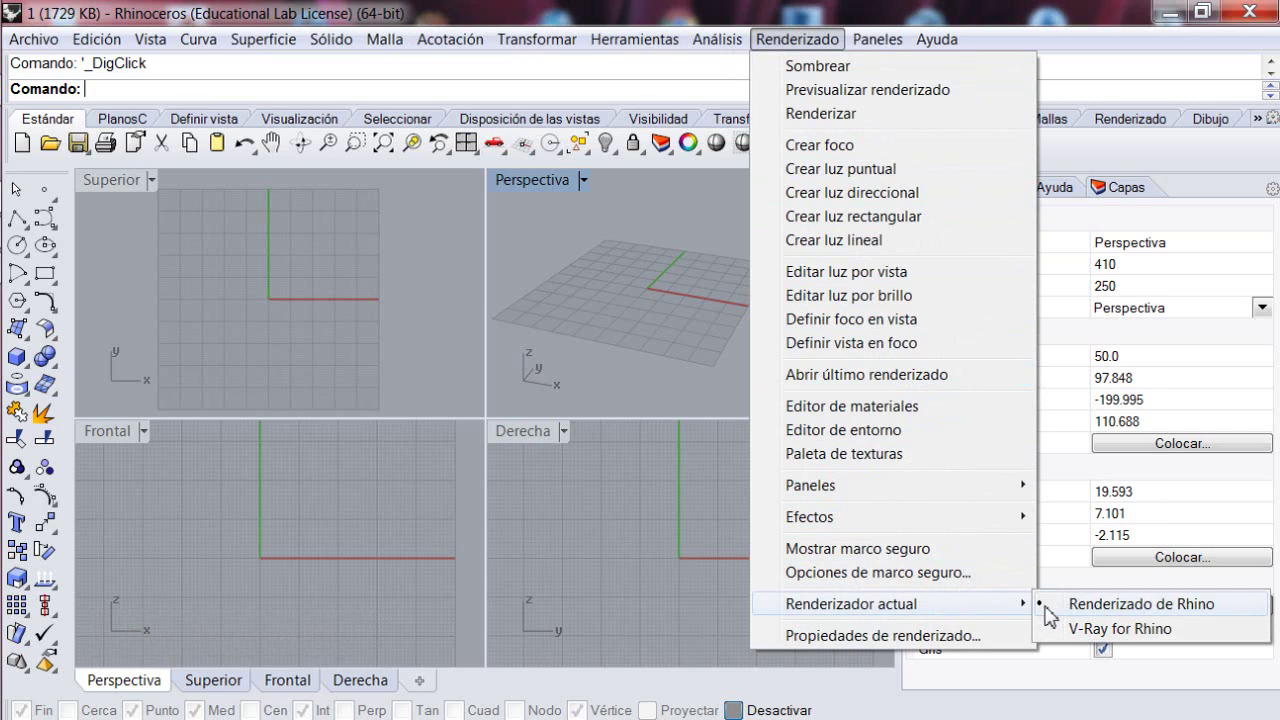
# Look over the rendering tool set and return to the standard tools.
pyautogui.click(655, 364)
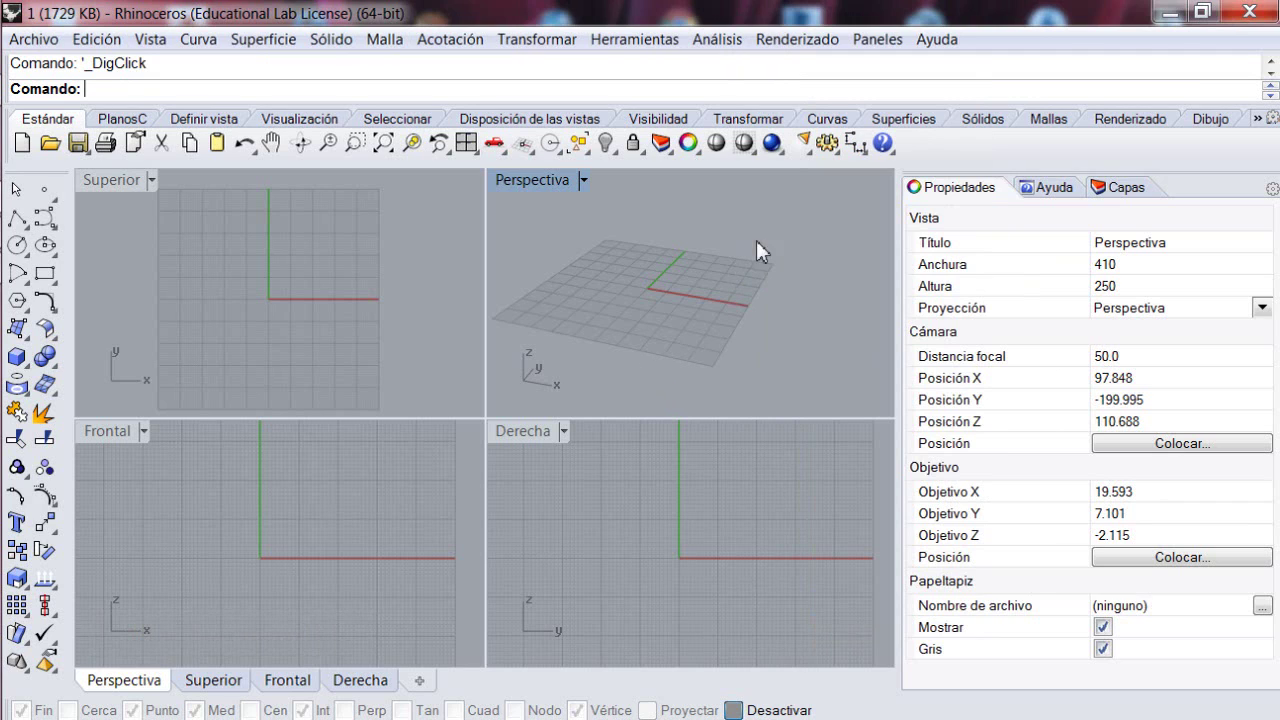
pyautogui.click(1128, 119)
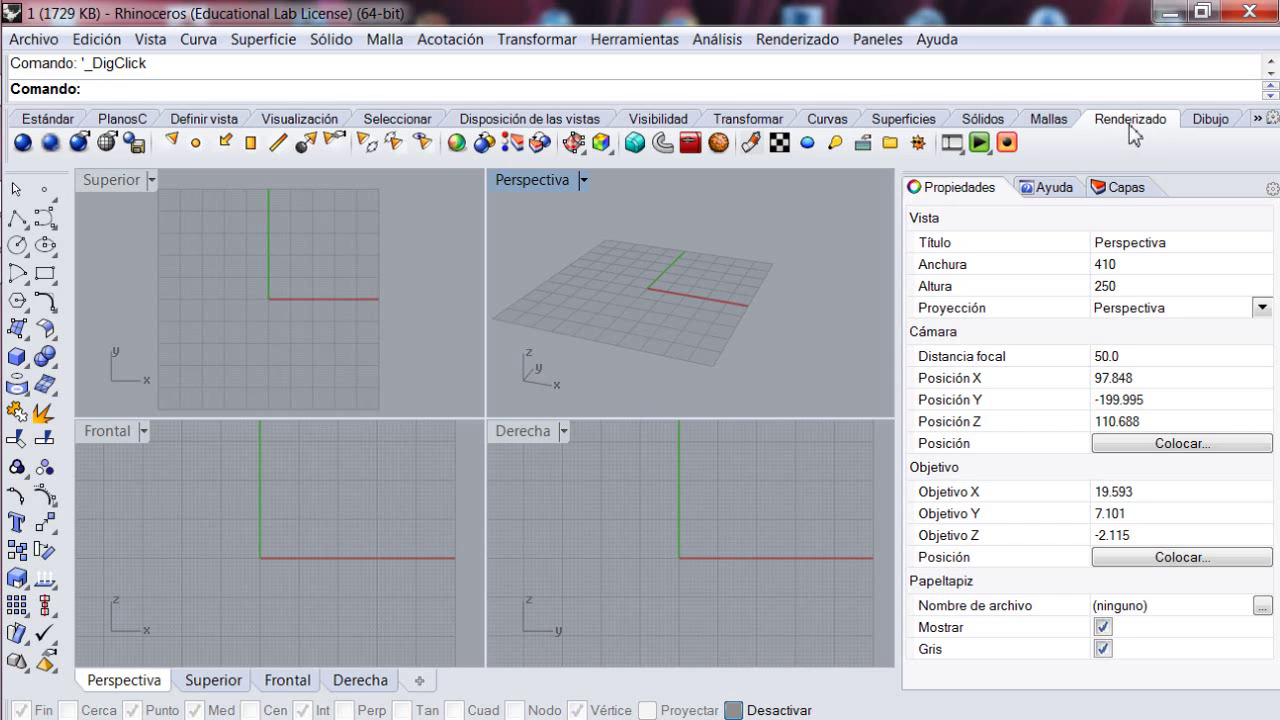
pyautogui.click(36, 120)
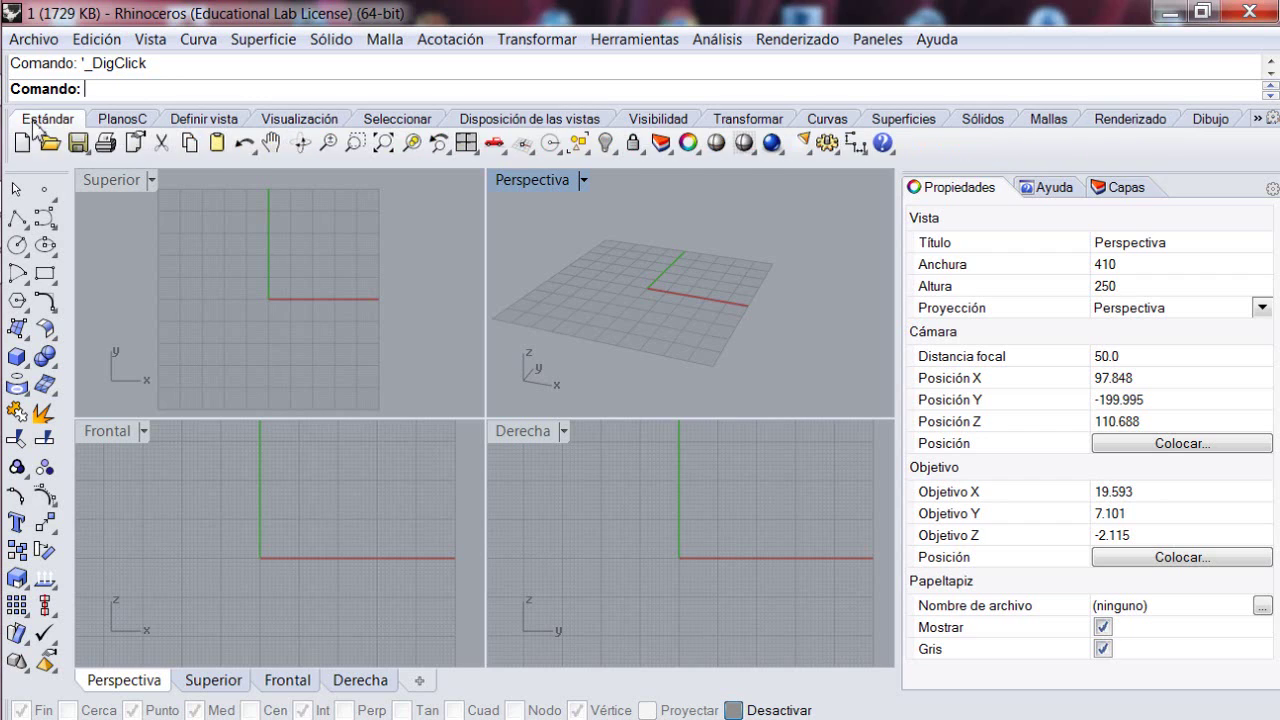
# Display the Renderizado toolbar as a floating toolbar over the viewports and close it.
pyautogui.rightClick(965, 149)
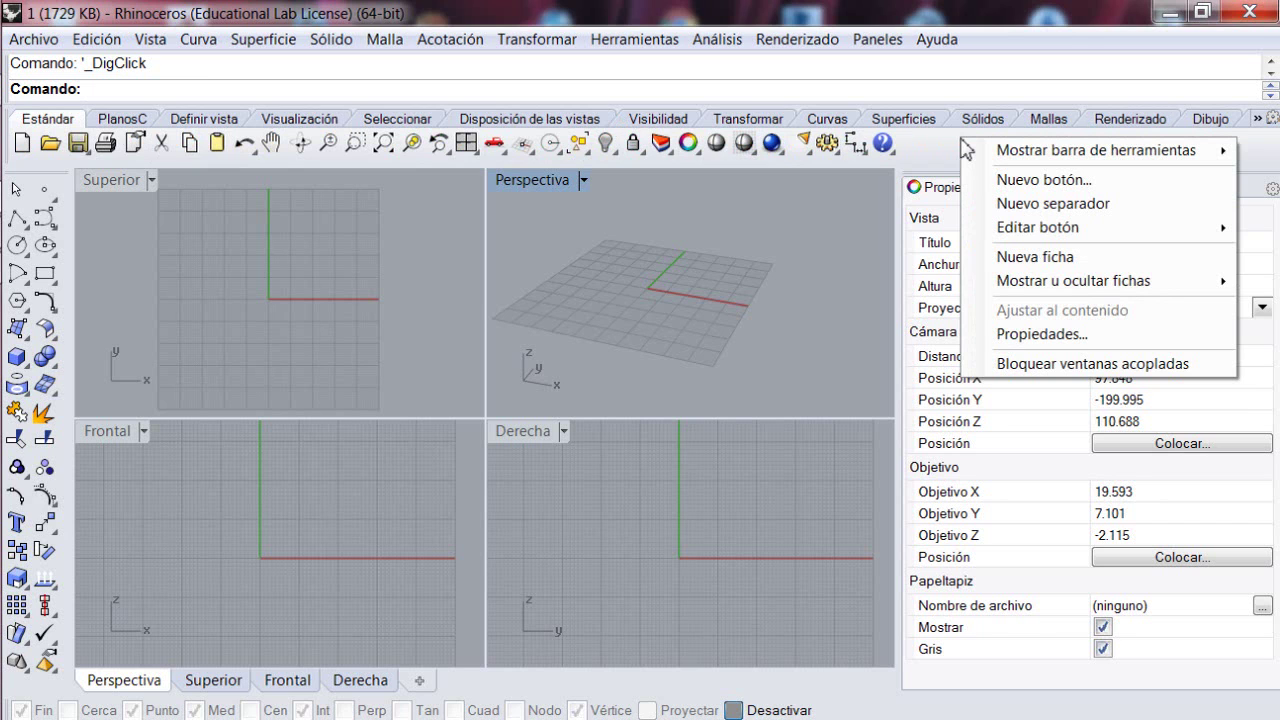
pyautogui.moveTo(1008, 163)
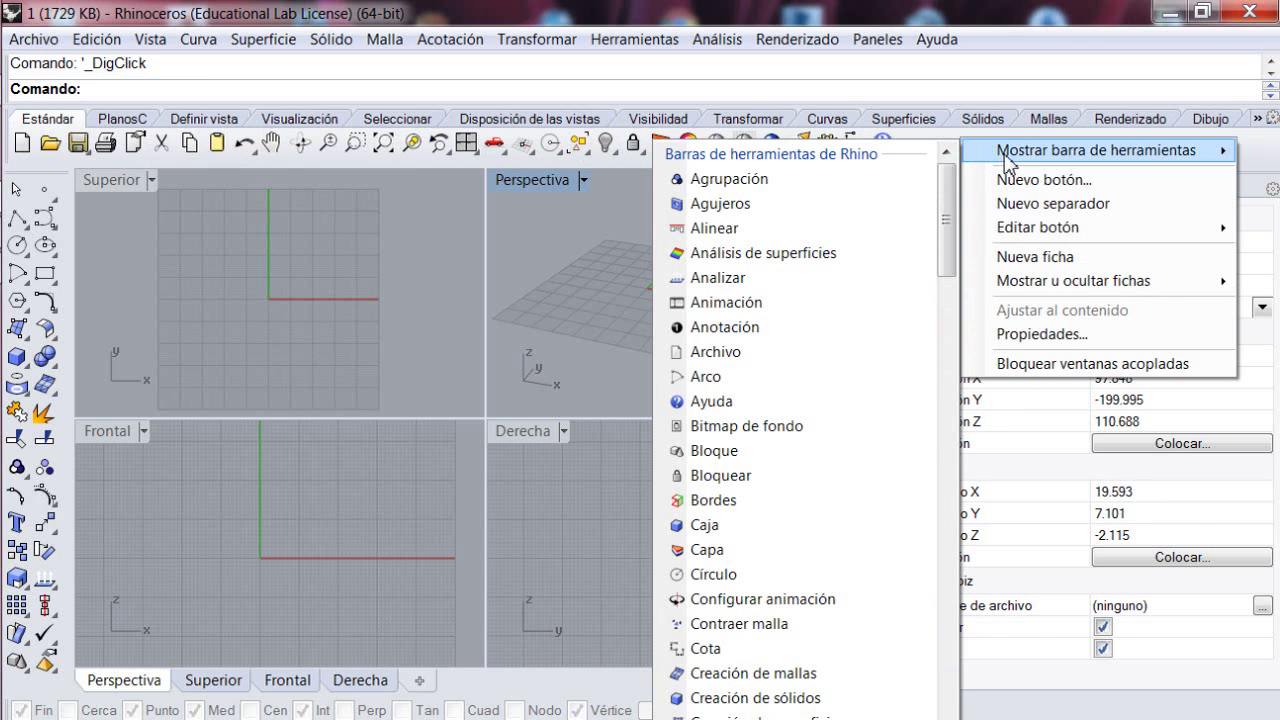
pyautogui.moveTo(947, 188); pyautogui.dragTo(960, 519)
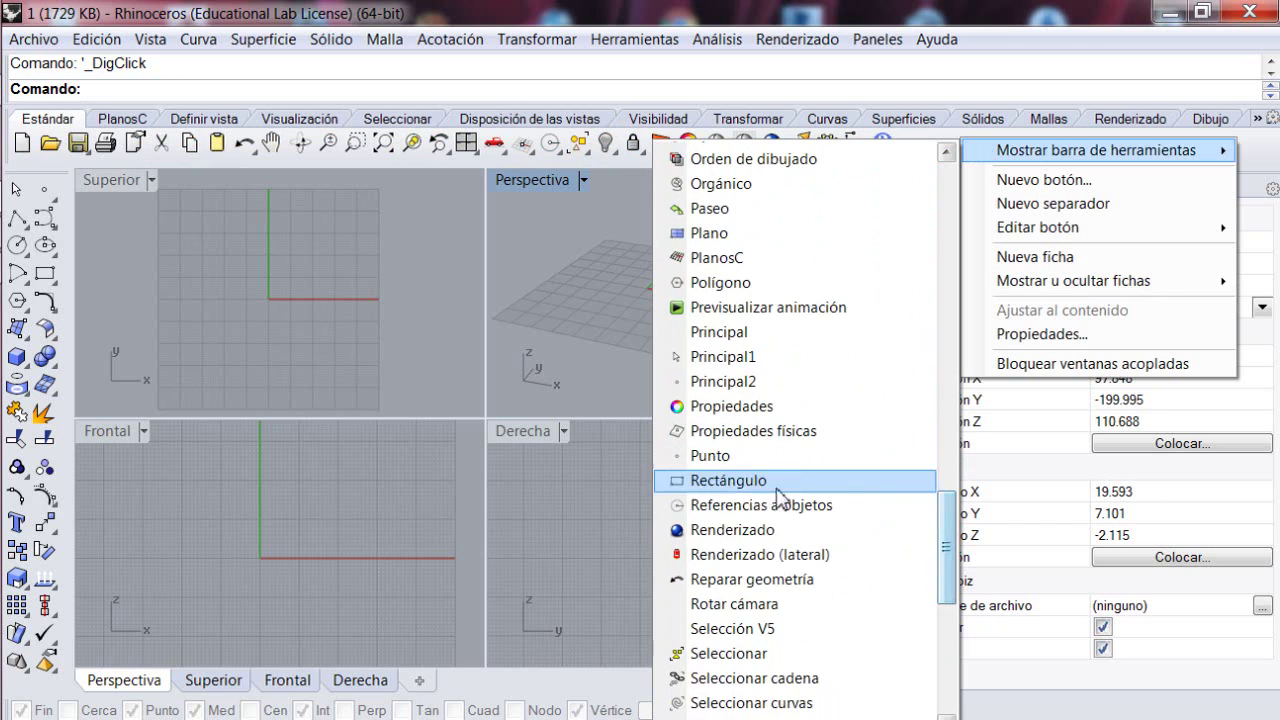
pyautogui.click(733, 530)
pyautogui.click(531, 333)
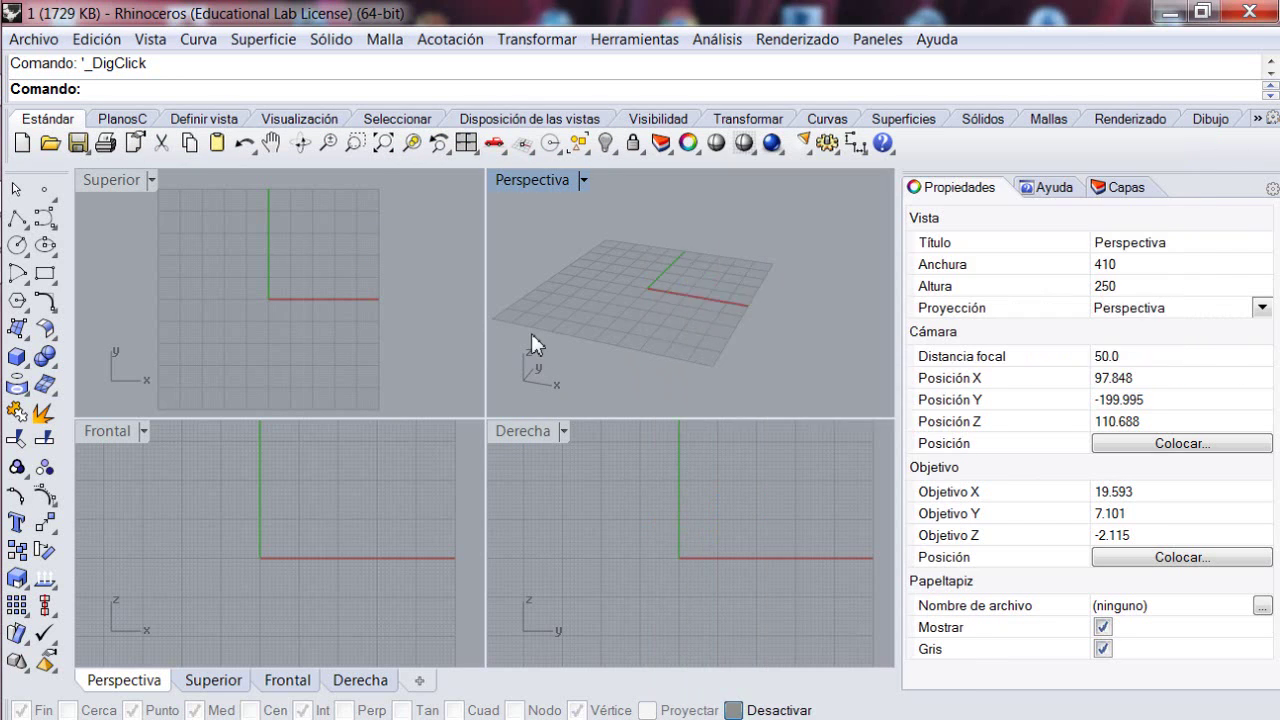
pyautogui.moveTo(766, 242); pyautogui.dragTo(745, 220)
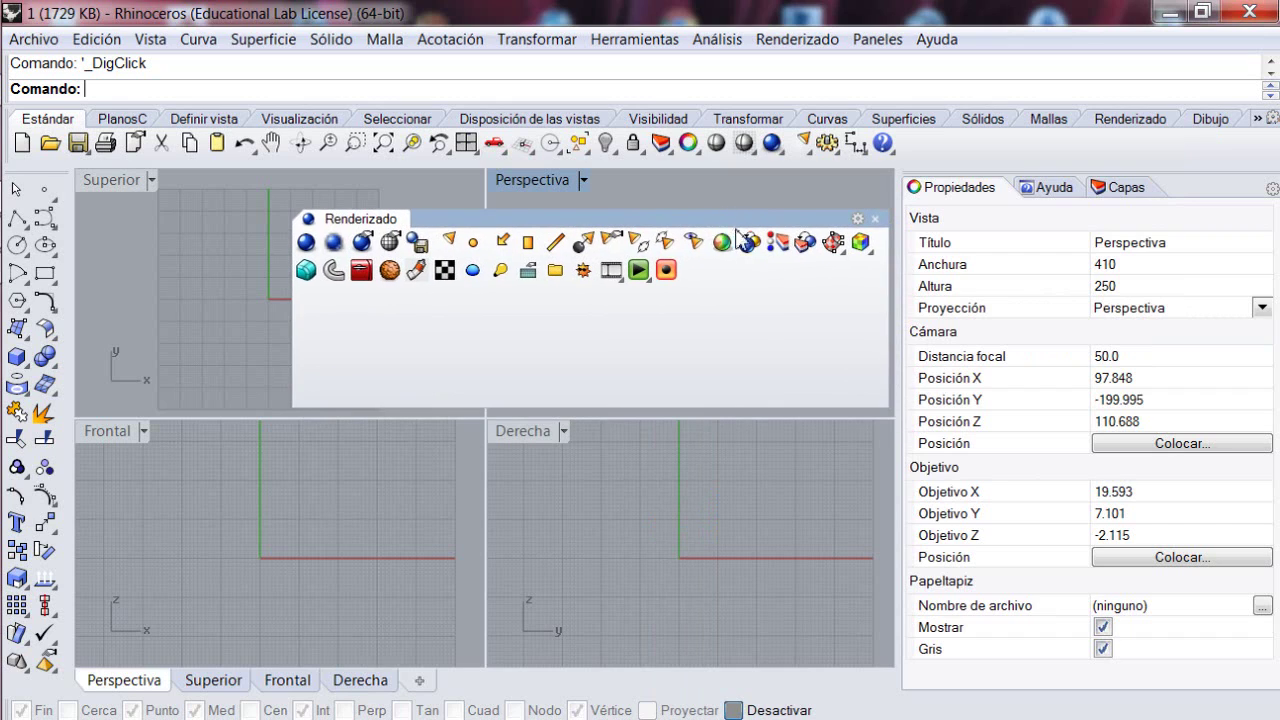
pyautogui.click(875, 220)
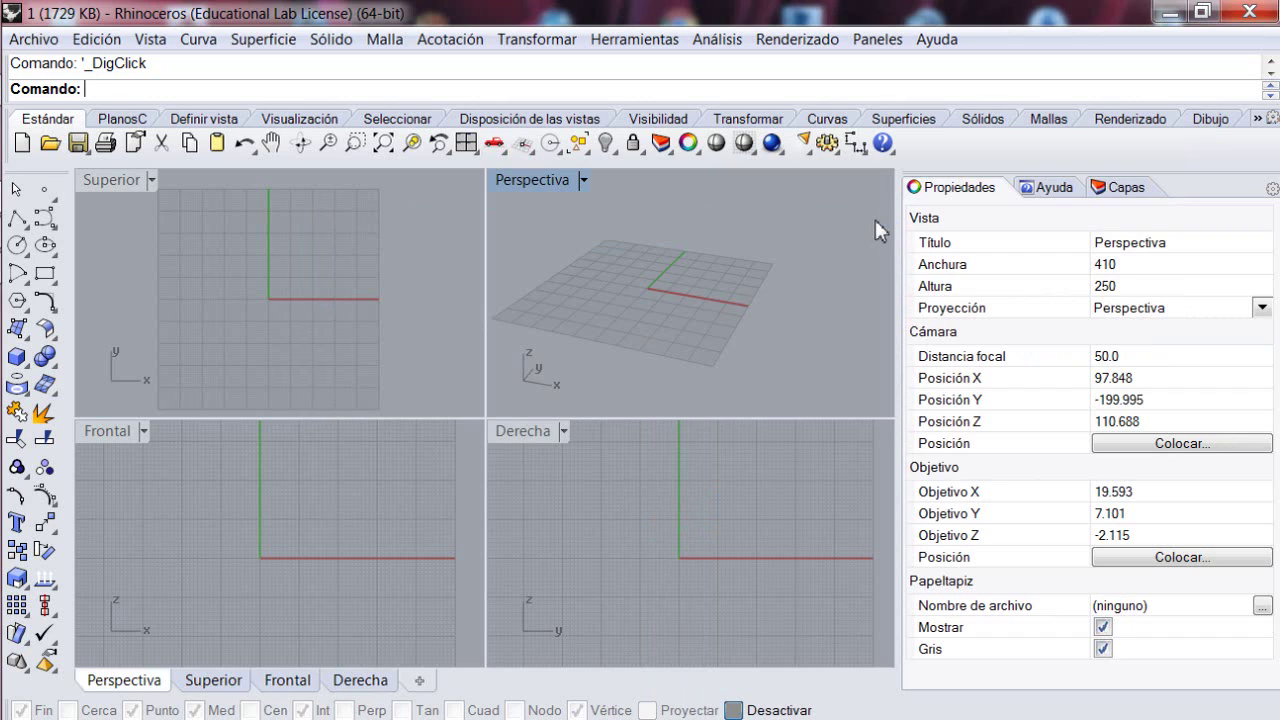
# Float the Renderizado toolbar from the Render tool's flyout and examine its render, light and panel tools.
pyautogui.click(772, 145)
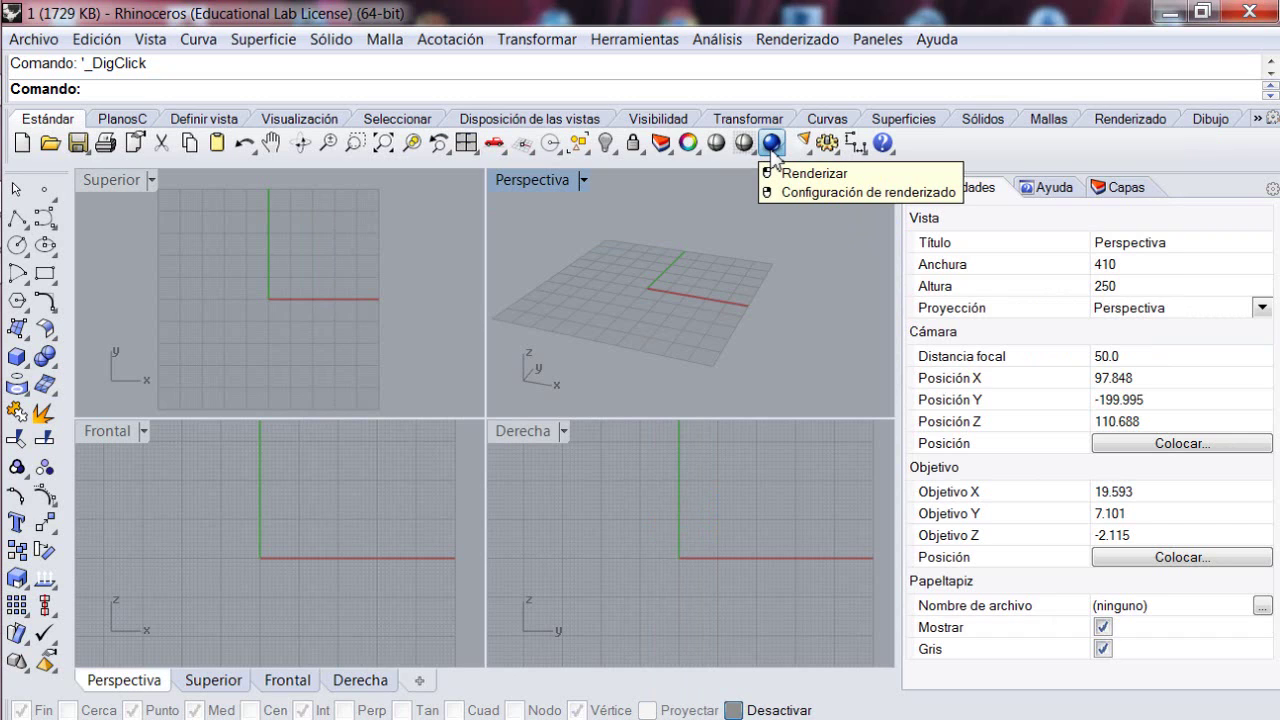
pyautogui.moveTo(775, 162); pyautogui.dragTo(326, 210)
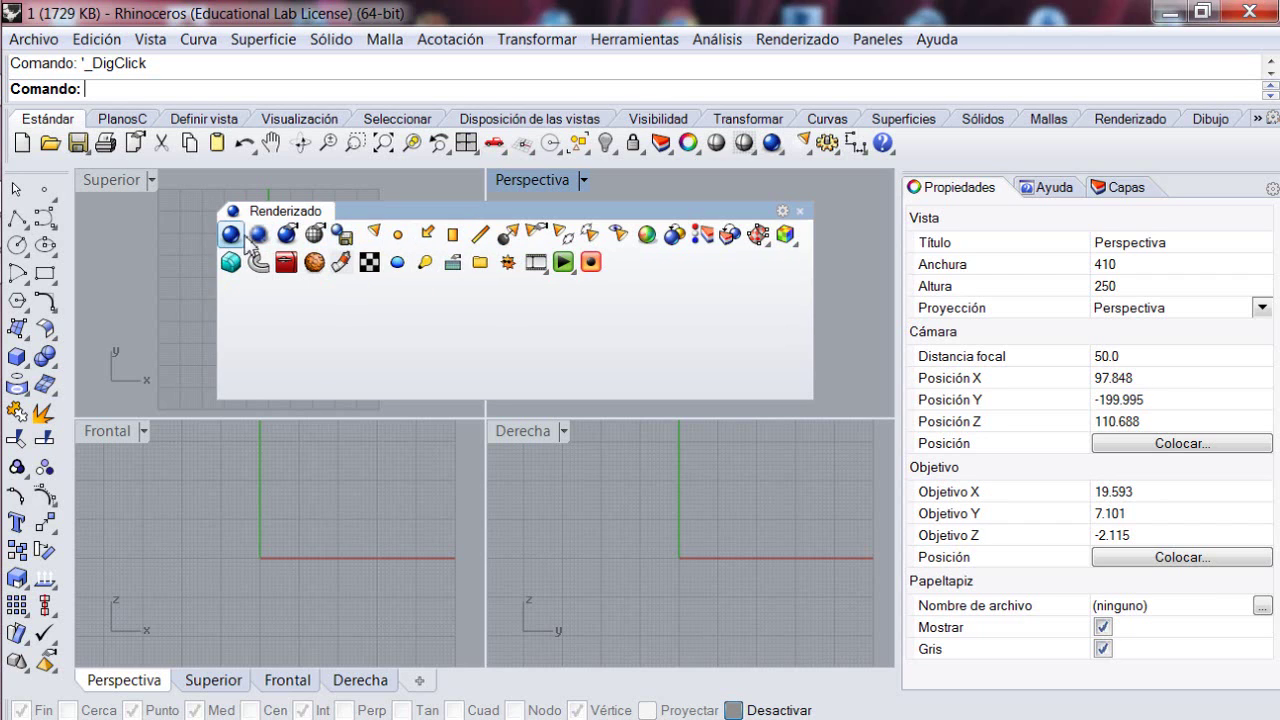
pyautogui.click(315, 236)
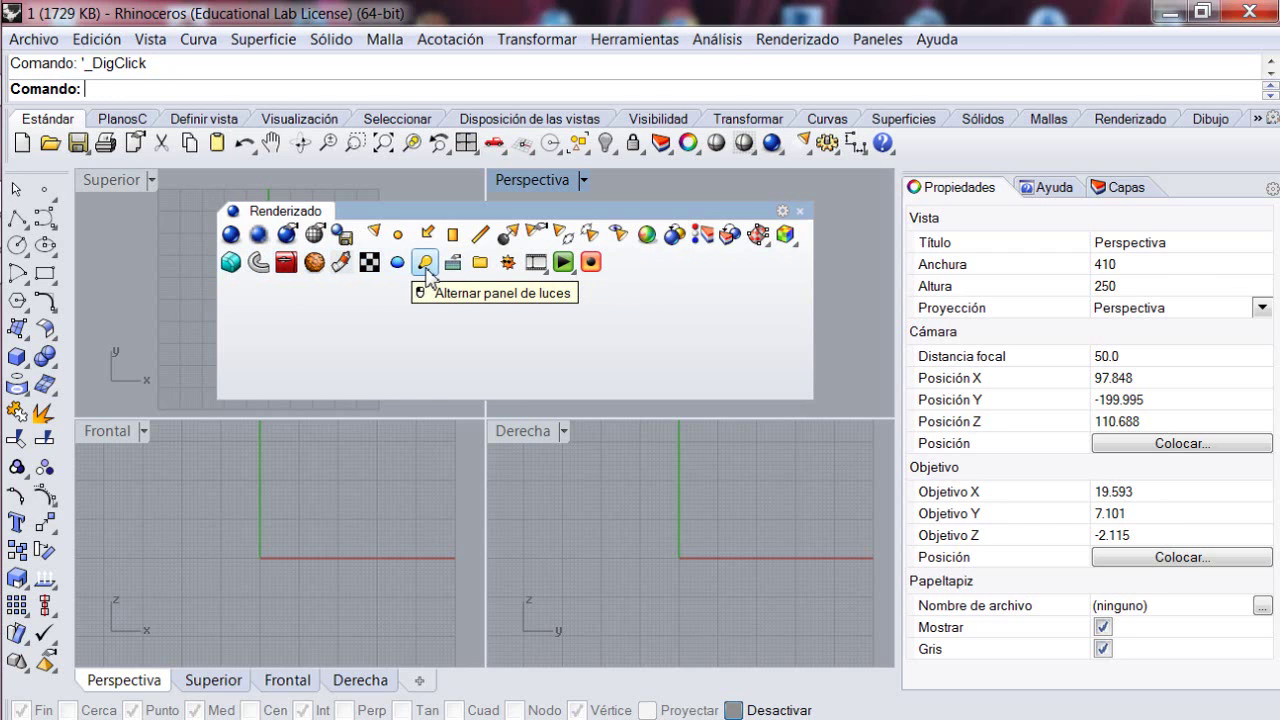
pyautogui.click(481, 263)
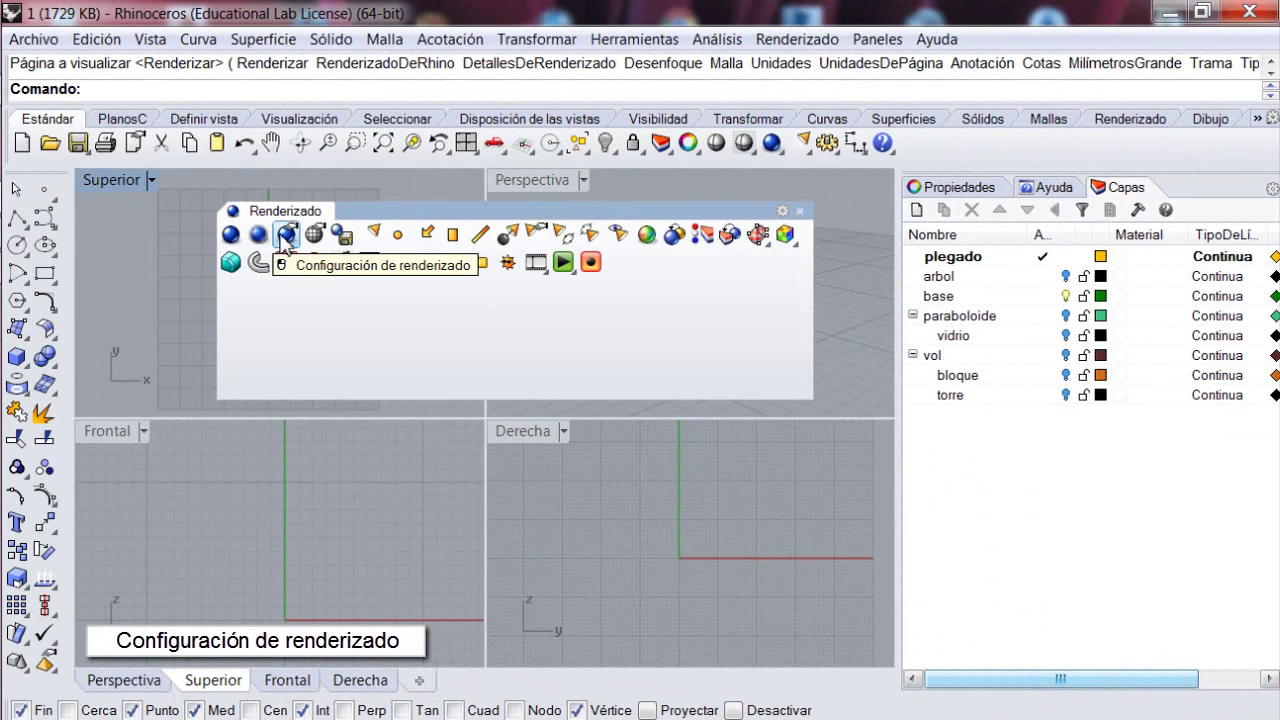
# Examine the resolution, PPP and antialias options in the Rhino render settings and accept the dialog.
pyautogui.click(287, 236)
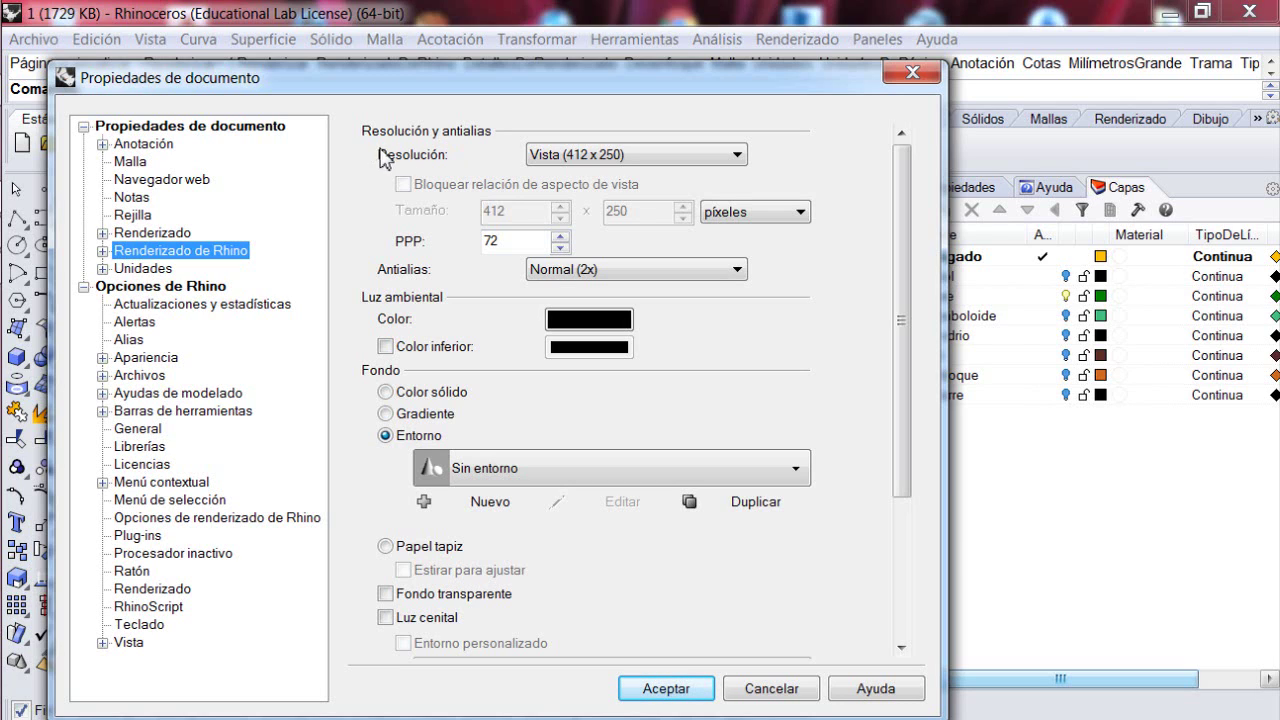
pyautogui.click(740, 160)
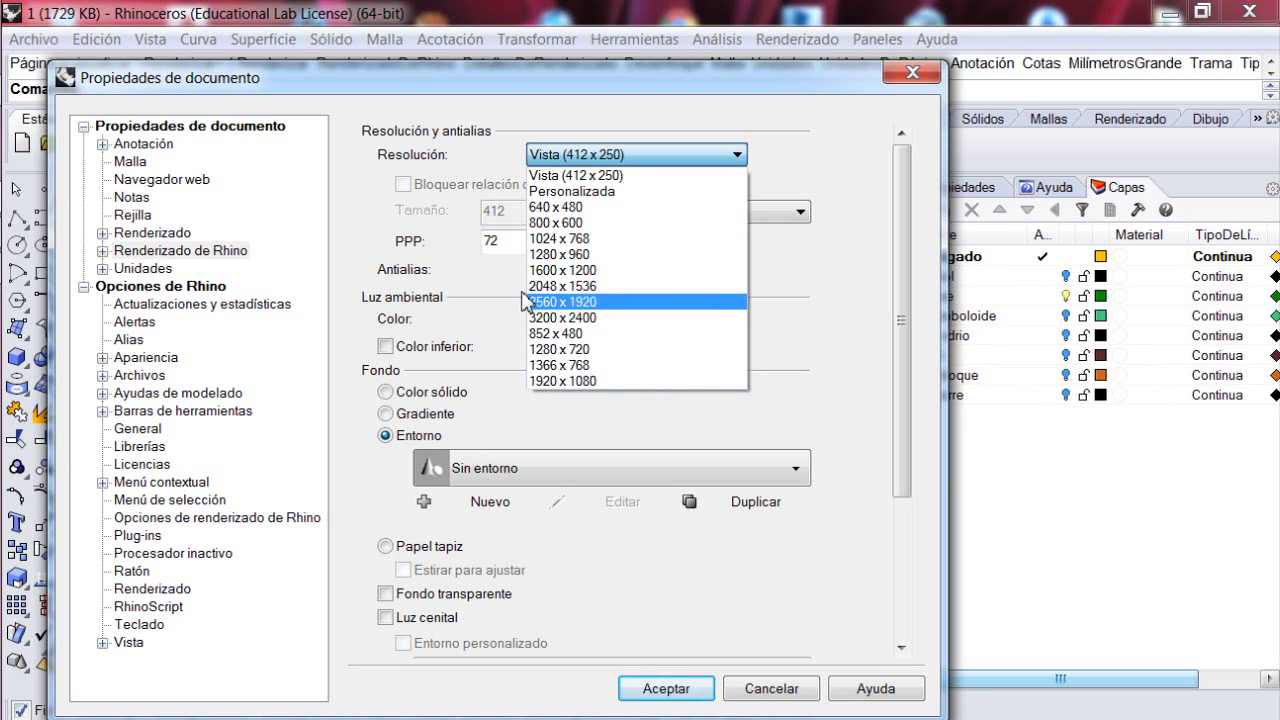
pyautogui.click(344, 186)
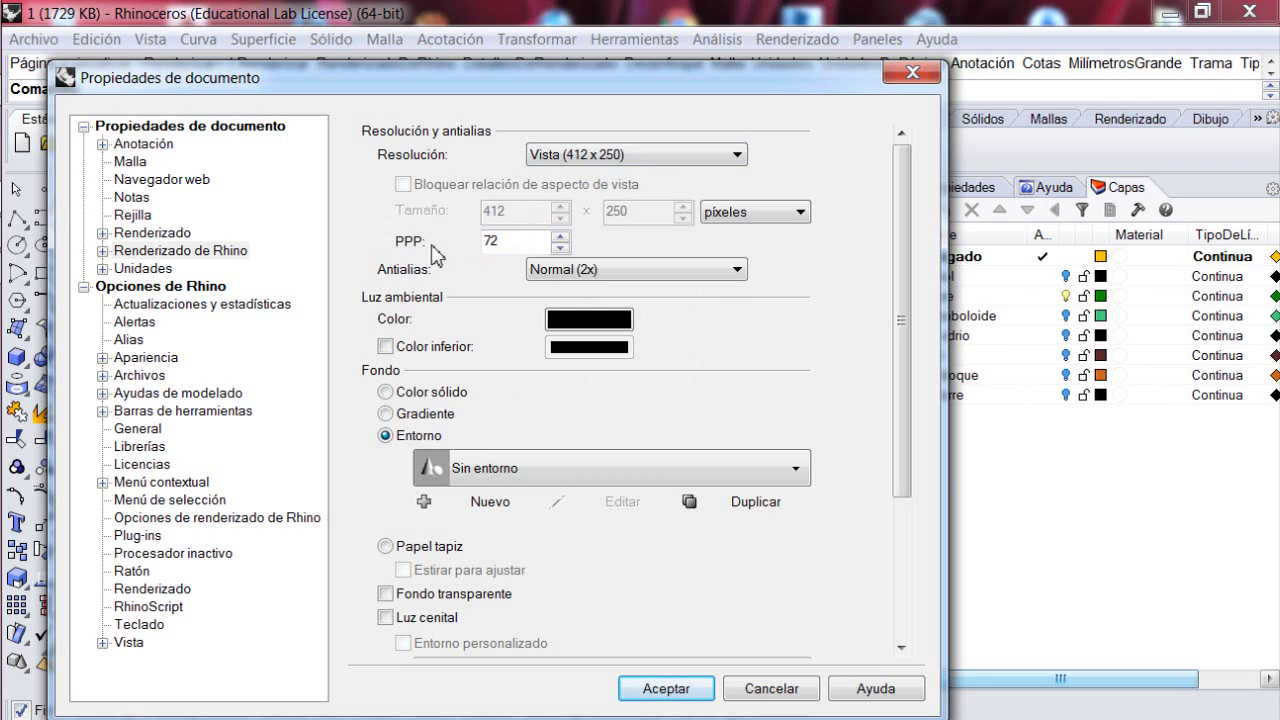
pyautogui.doubleClick(483, 242)
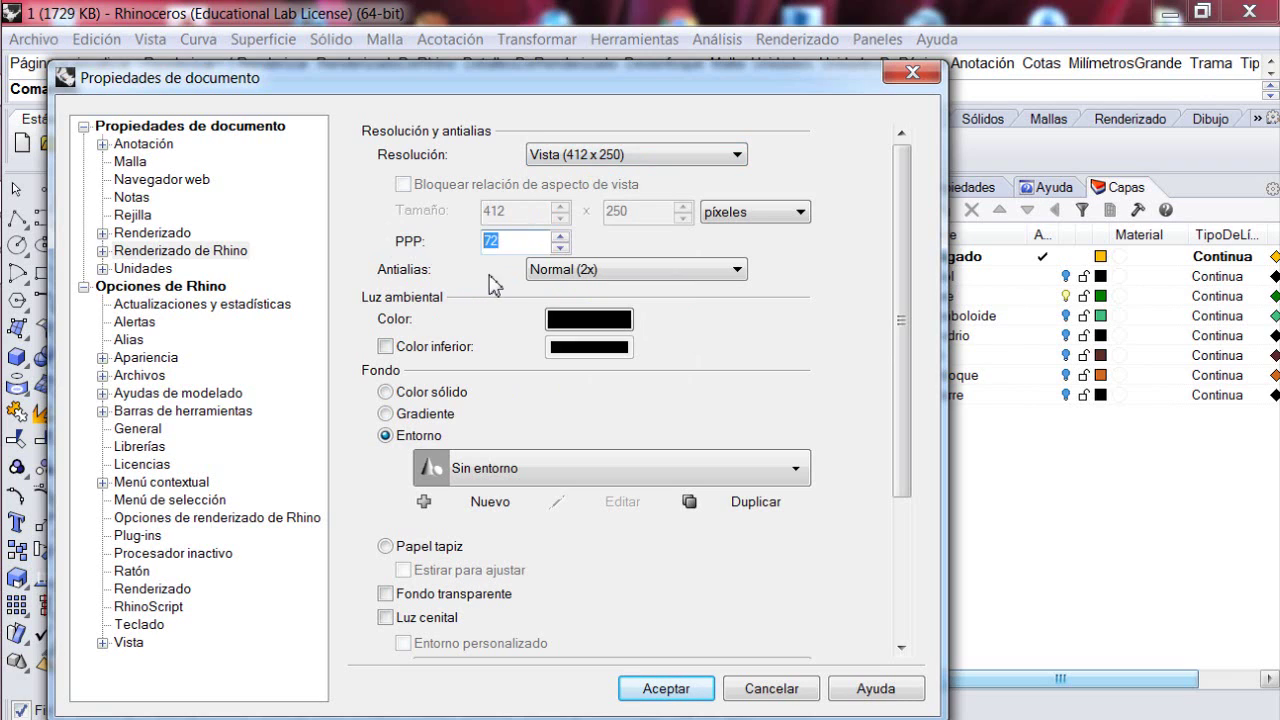
pyautogui.click(737, 271)
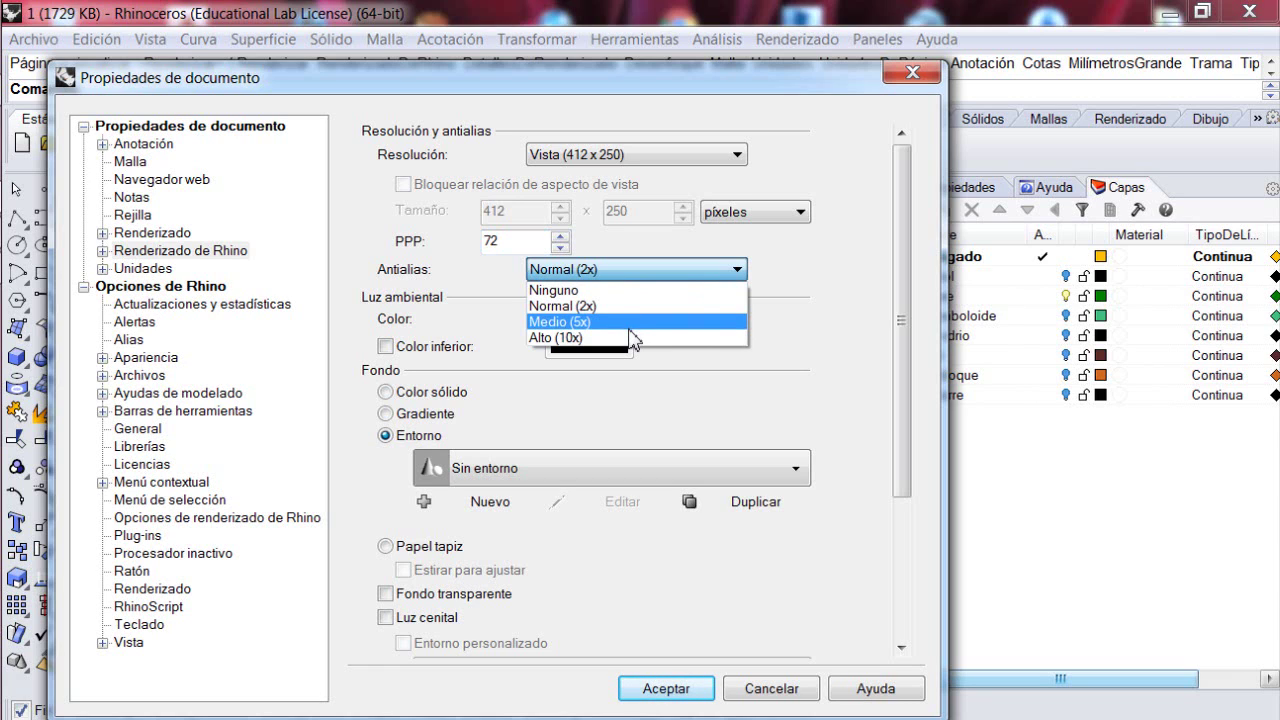
pyautogui.click(766, 382)
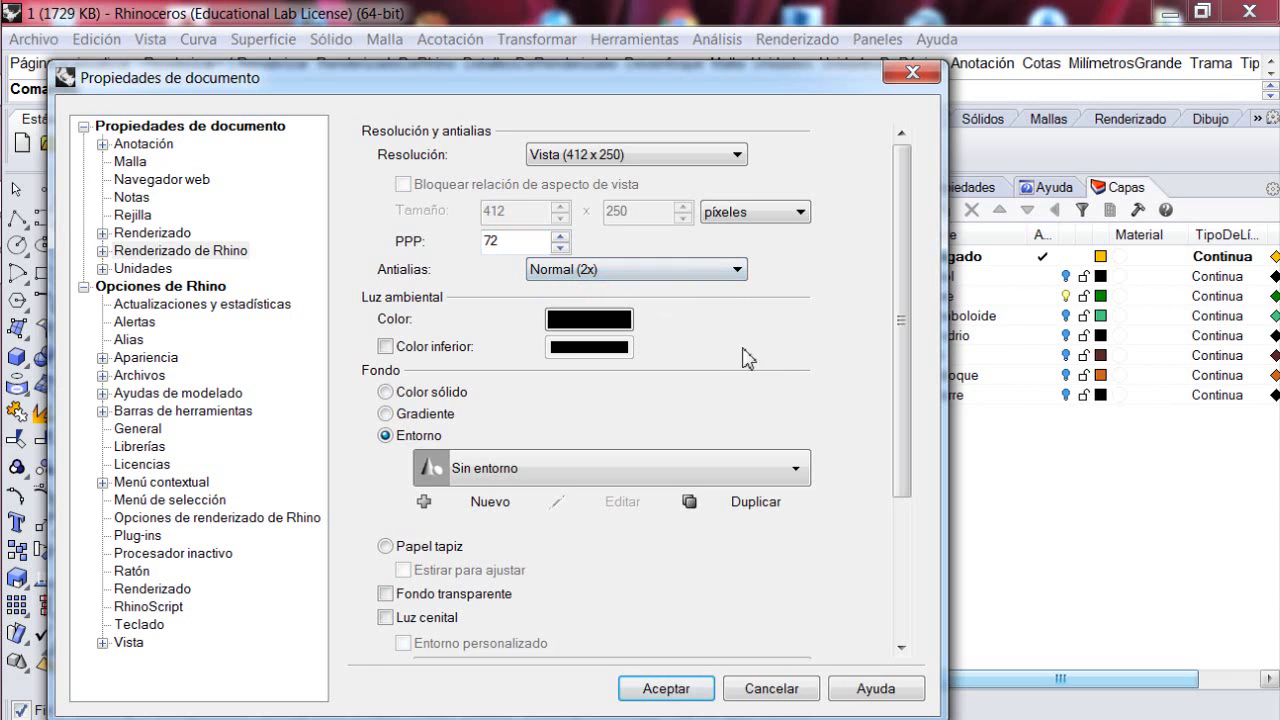
pyautogui.click(738, 156)
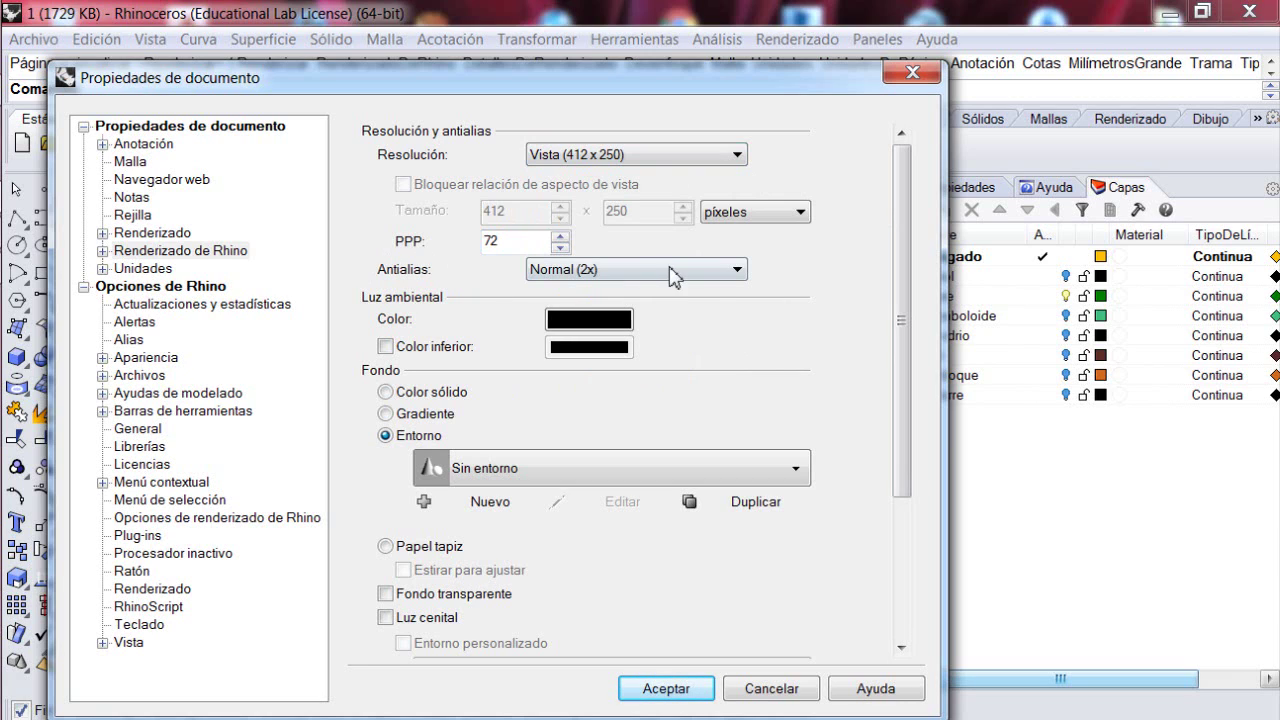
pyautogui.click(736, 270)
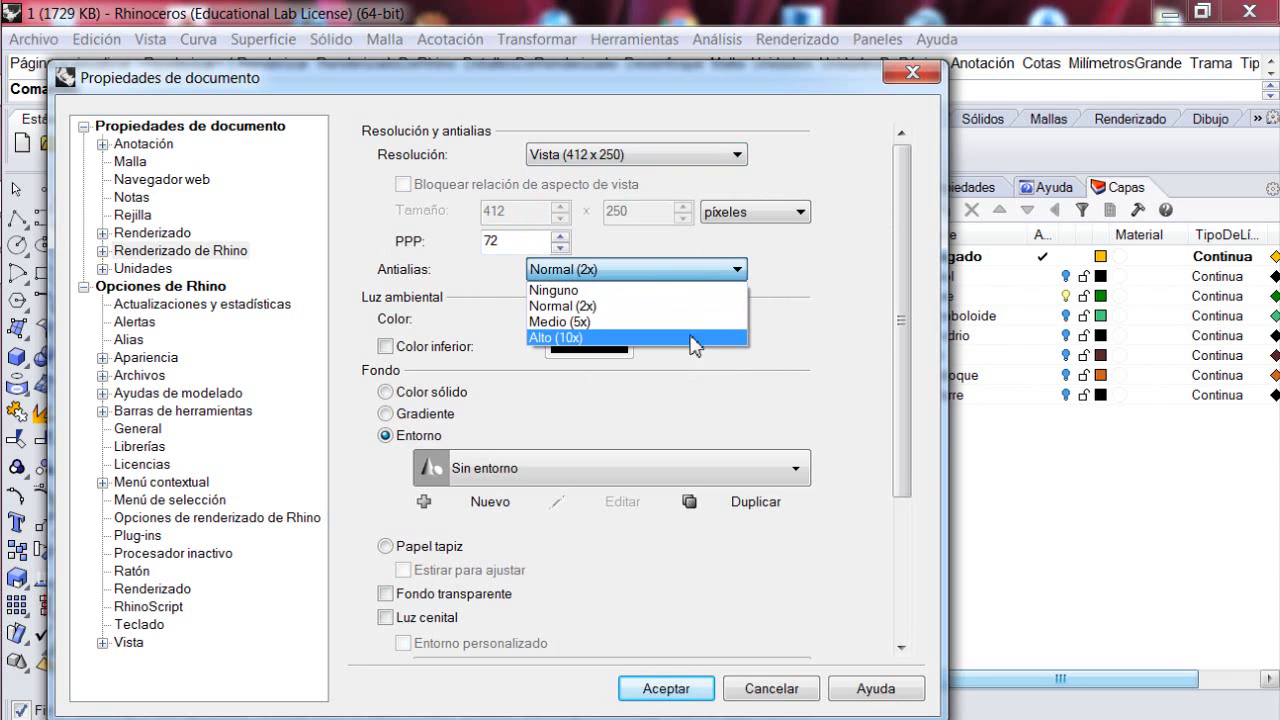
pyautogui.click(807, 311)
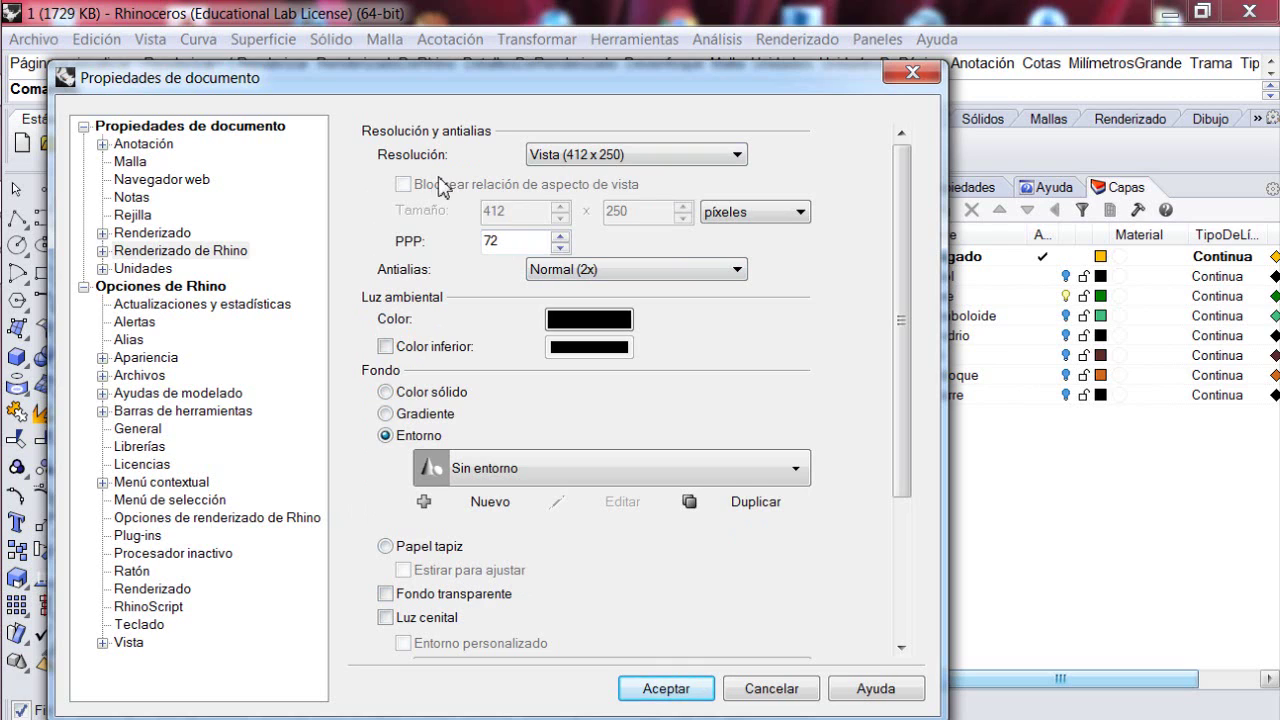
pyautogui.click(735, 157)
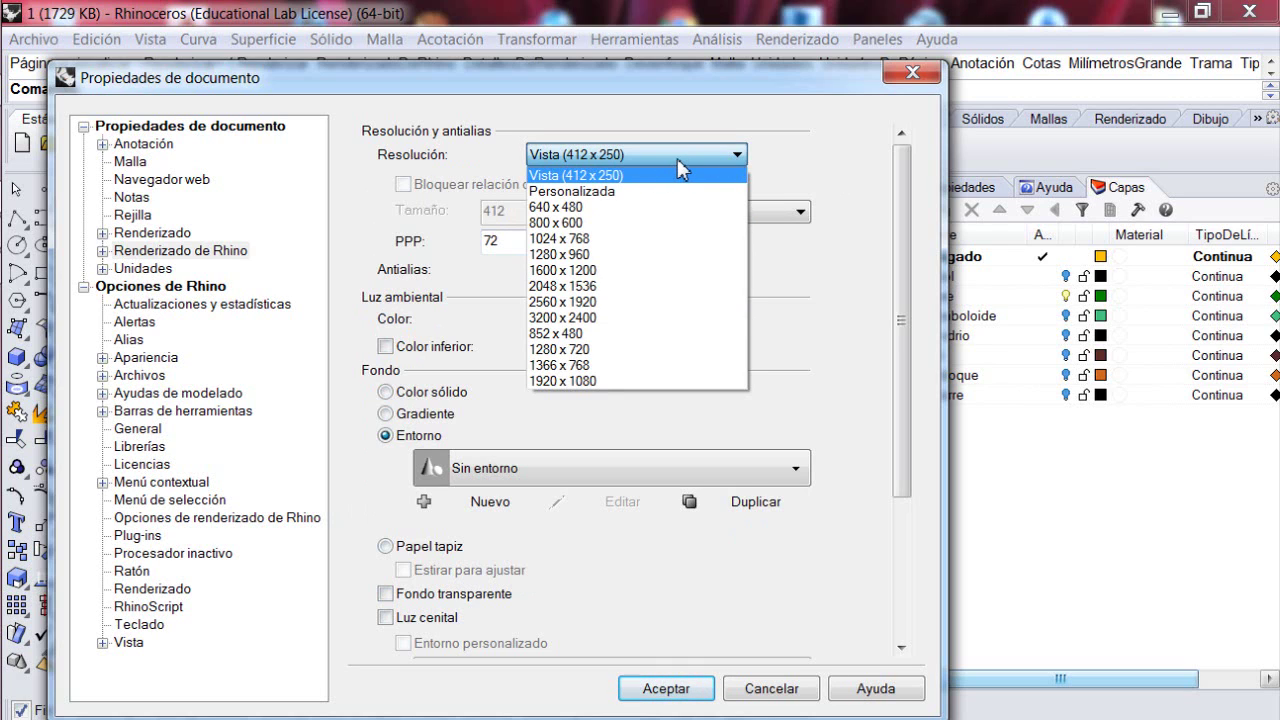
pyautogui.click(809, 175)
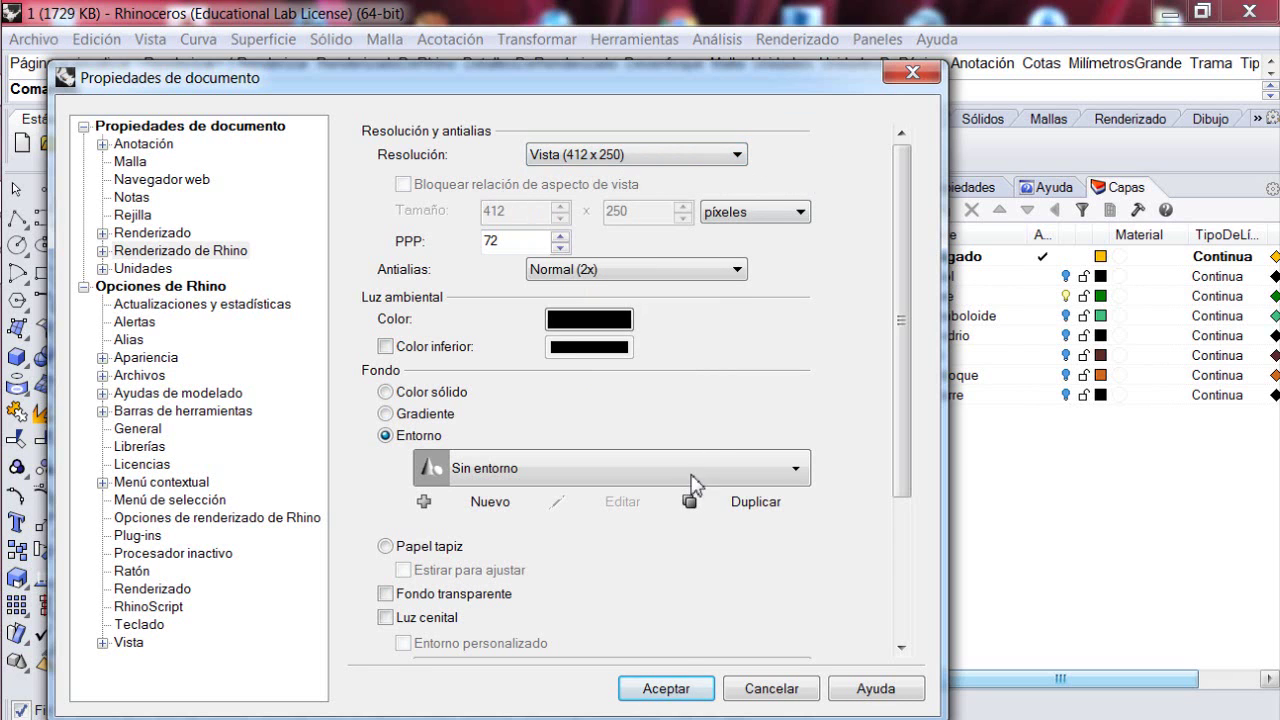
pyautogui.click(666, 689)
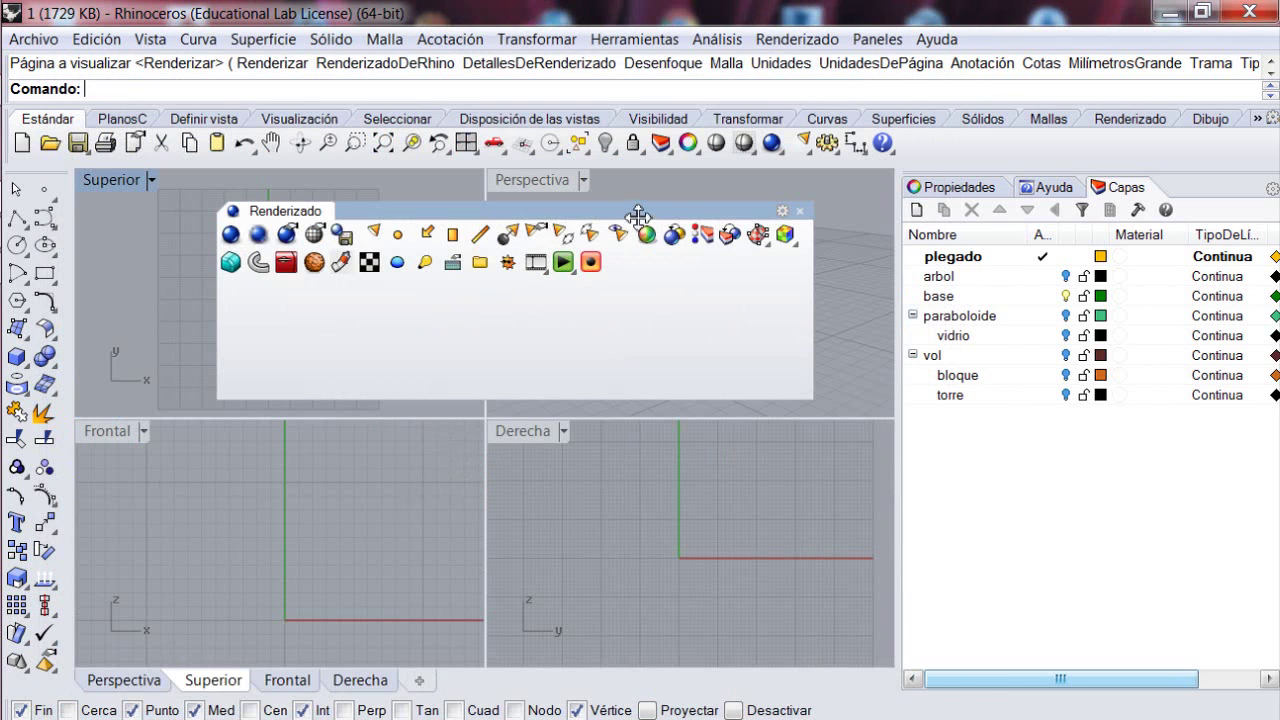
# Close the floating Renderizado toolbar and show all hidden objects in the model.
pyautogui.click(806, 210)
pyautogui.click(606, 143)
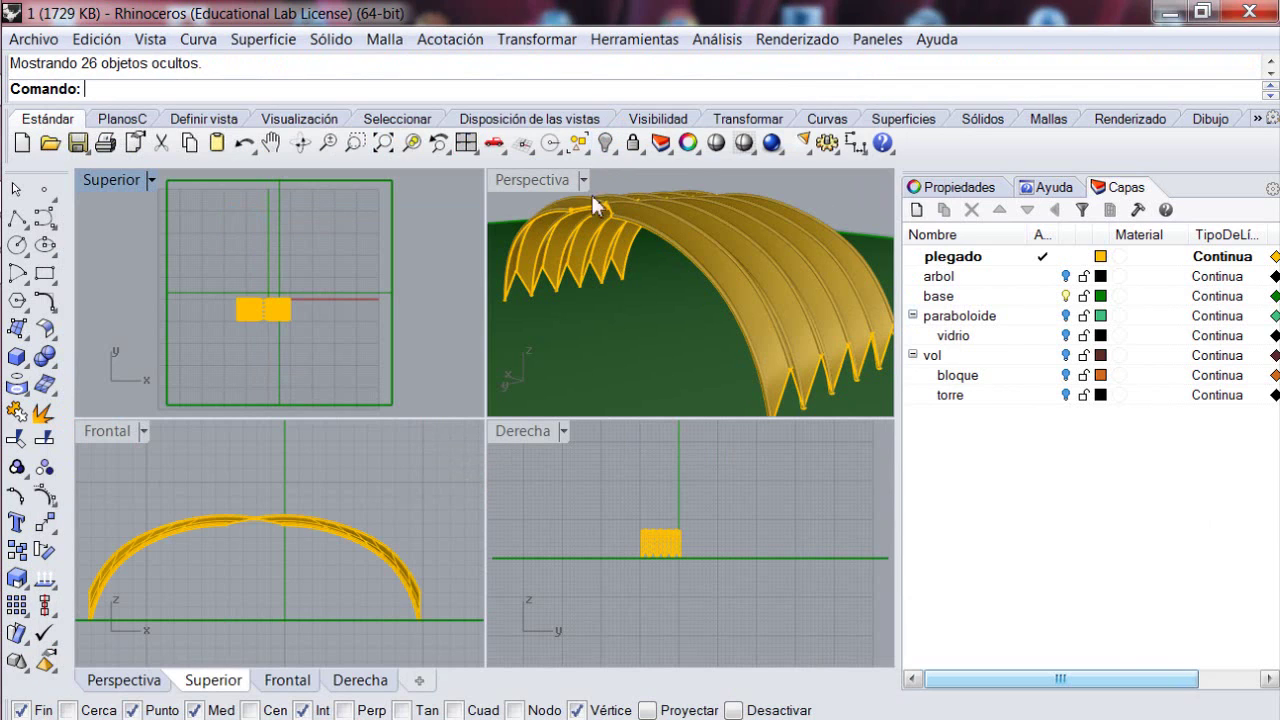
# Render the Perspectiva viewport and reposition the render window to compare the image with the model view.
pyautogui.click(838, 324)
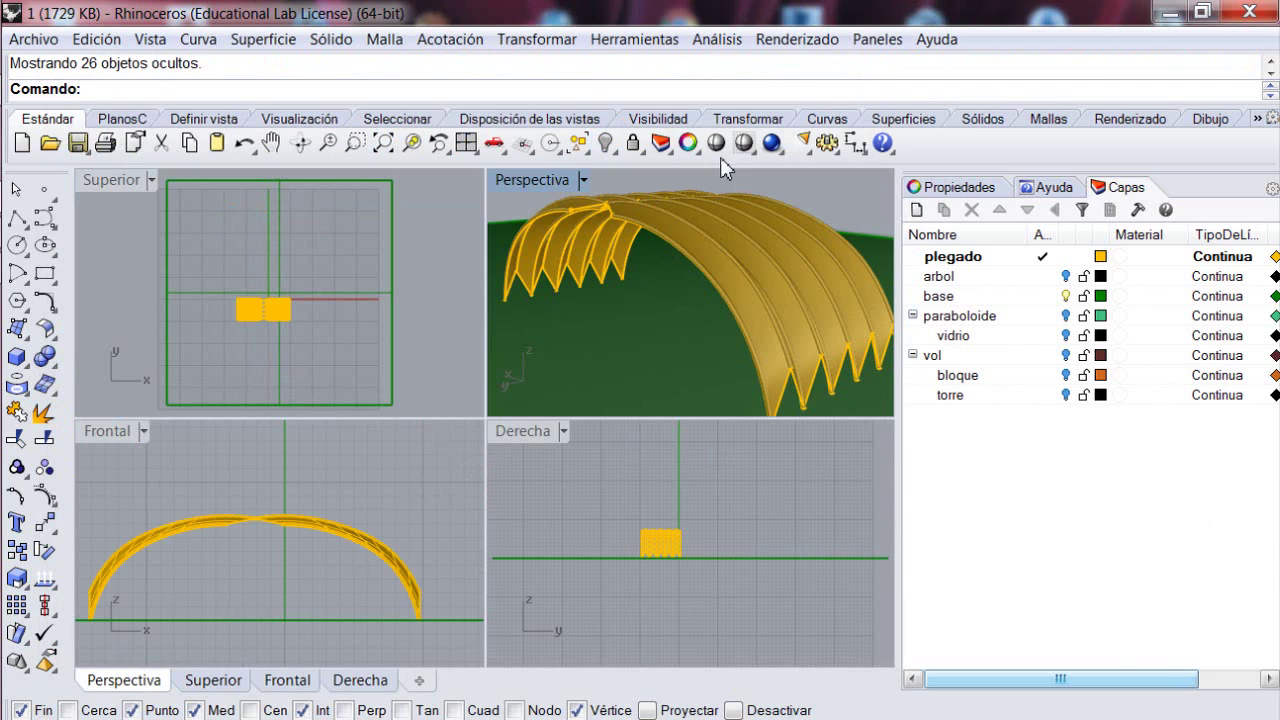
pyautogui.click(773, 143)
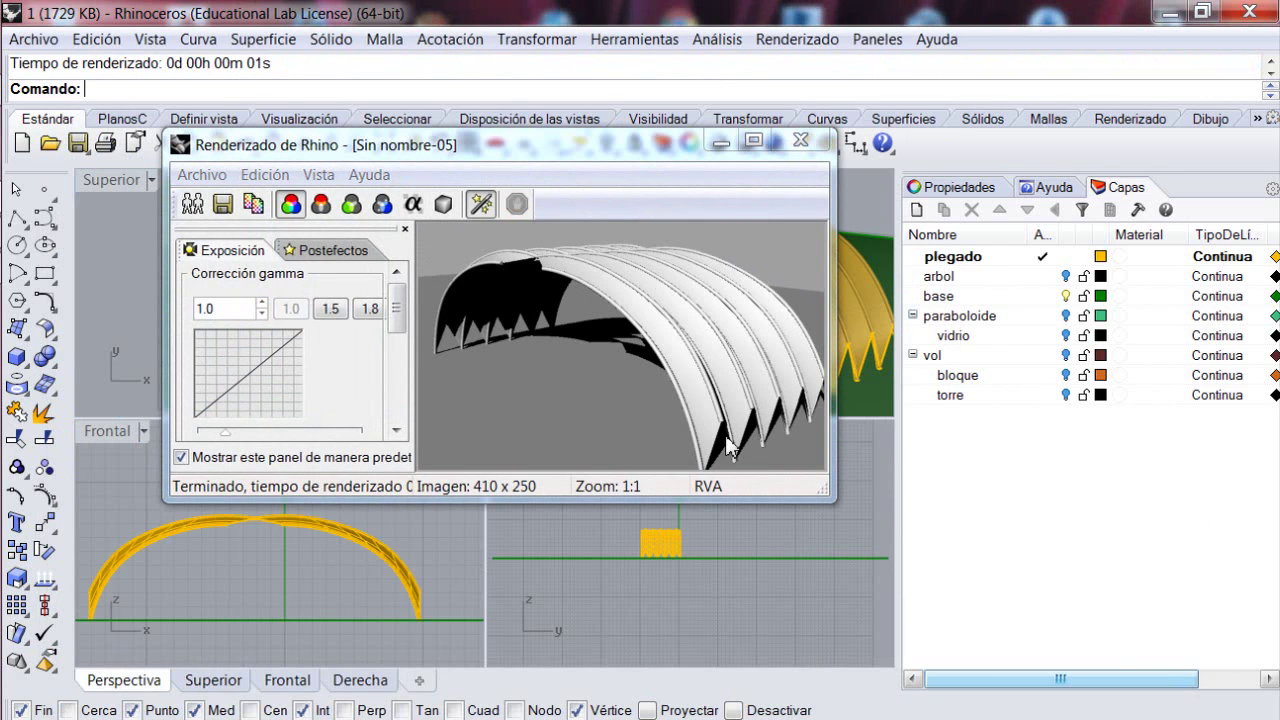
pyautogui.moveTo(643, 163); pyautogui.dragTo(619, 217)
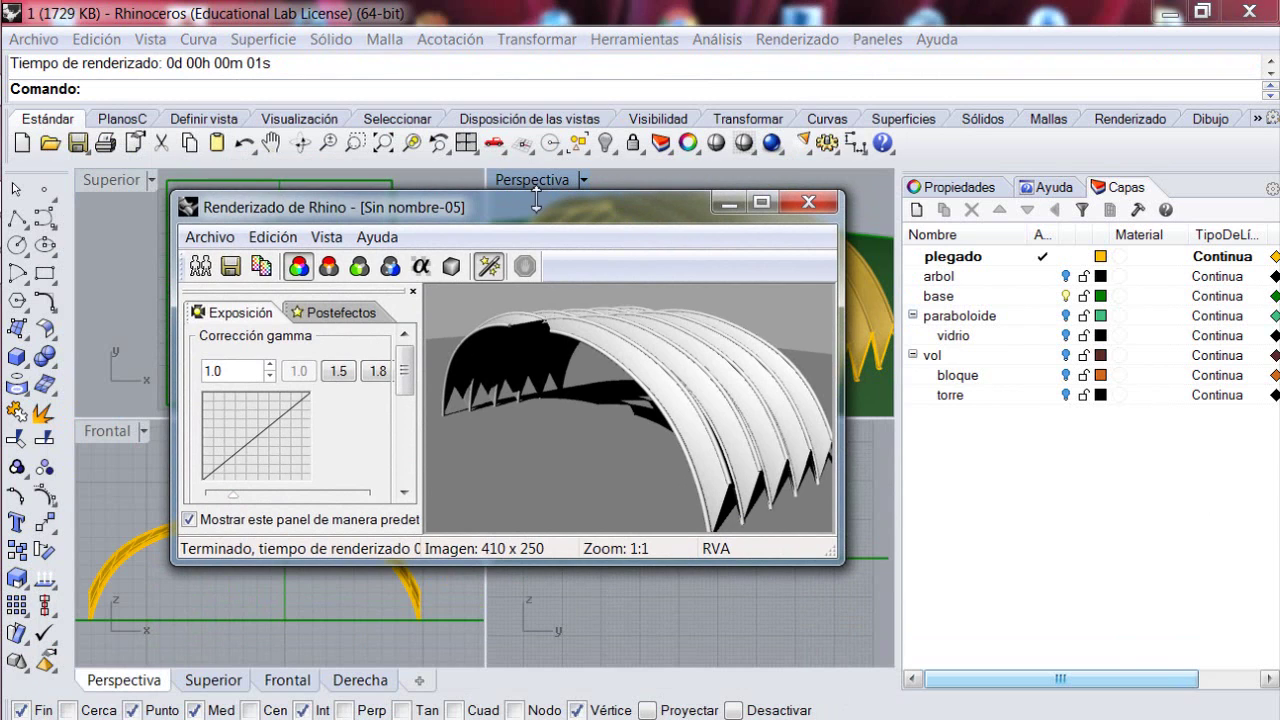
pyautogui.moveTo(535, 210); pyautogui.dragTo(546, 285)
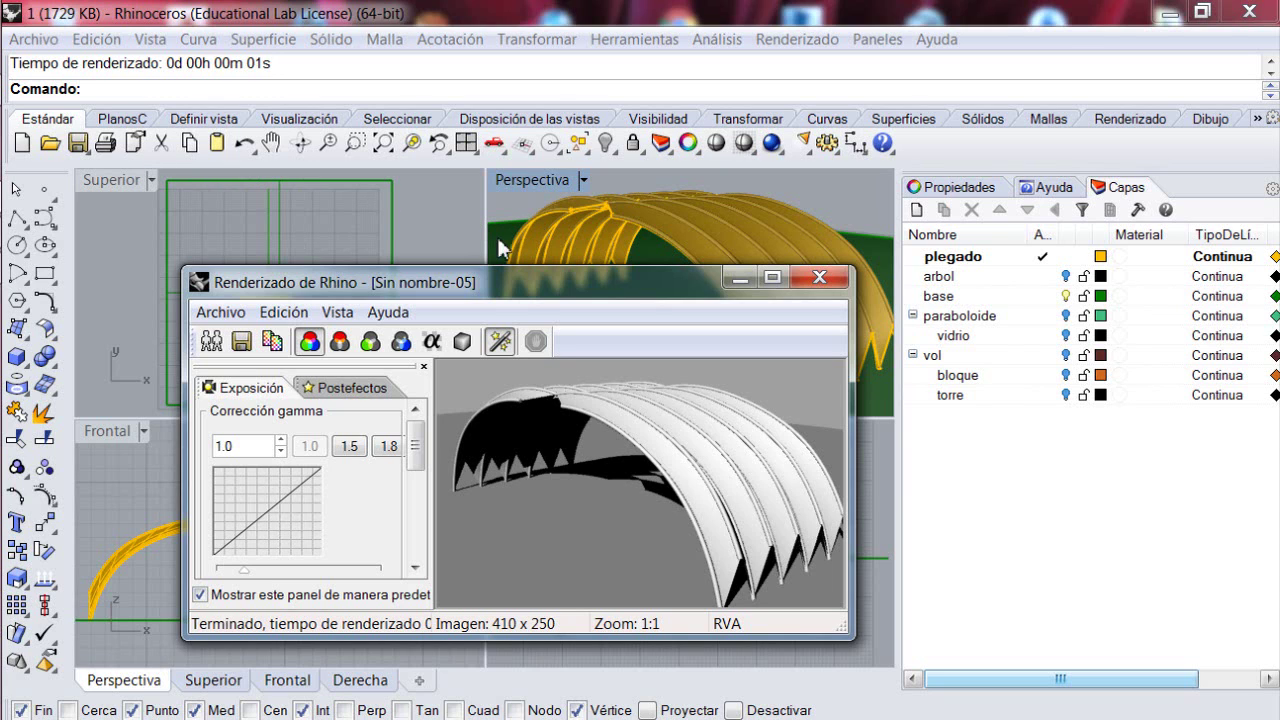
pyautogui.moveTo(527, 292); pyautogui.dragTo(531, 220)
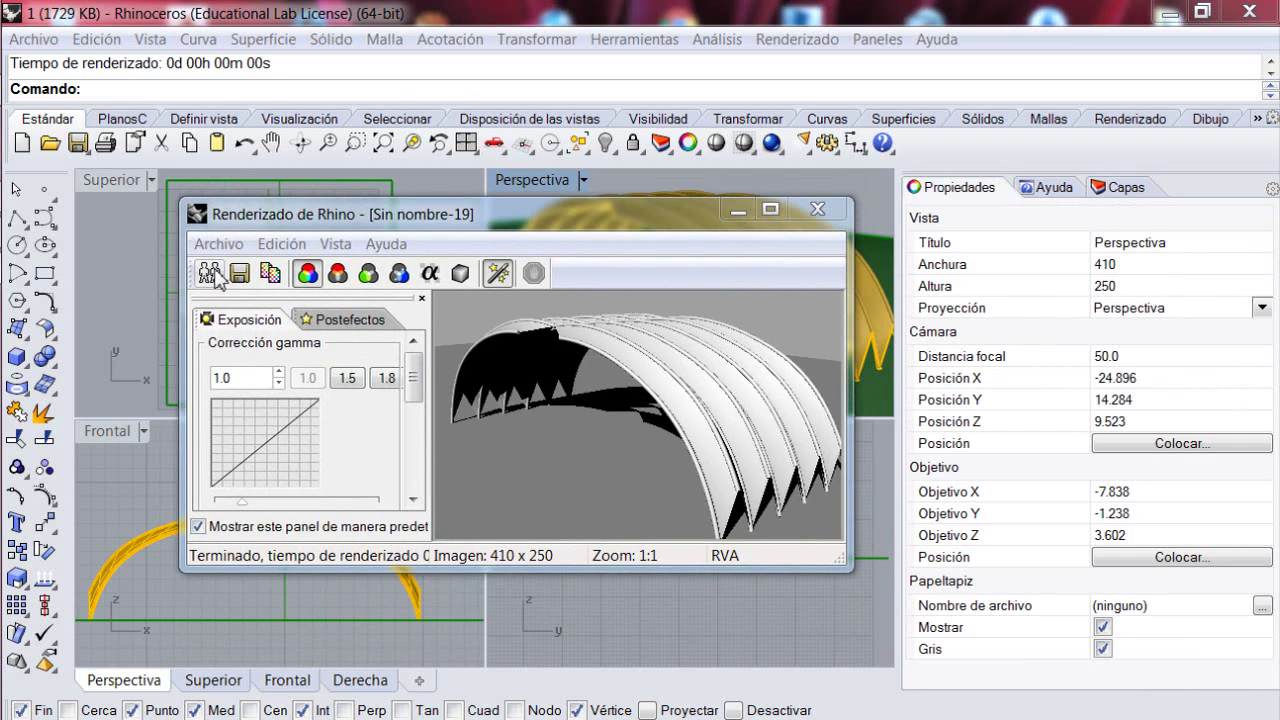
# Clone the render window, keeping the clone minimized, and close the original render.
pyautogui.click(211, 276)
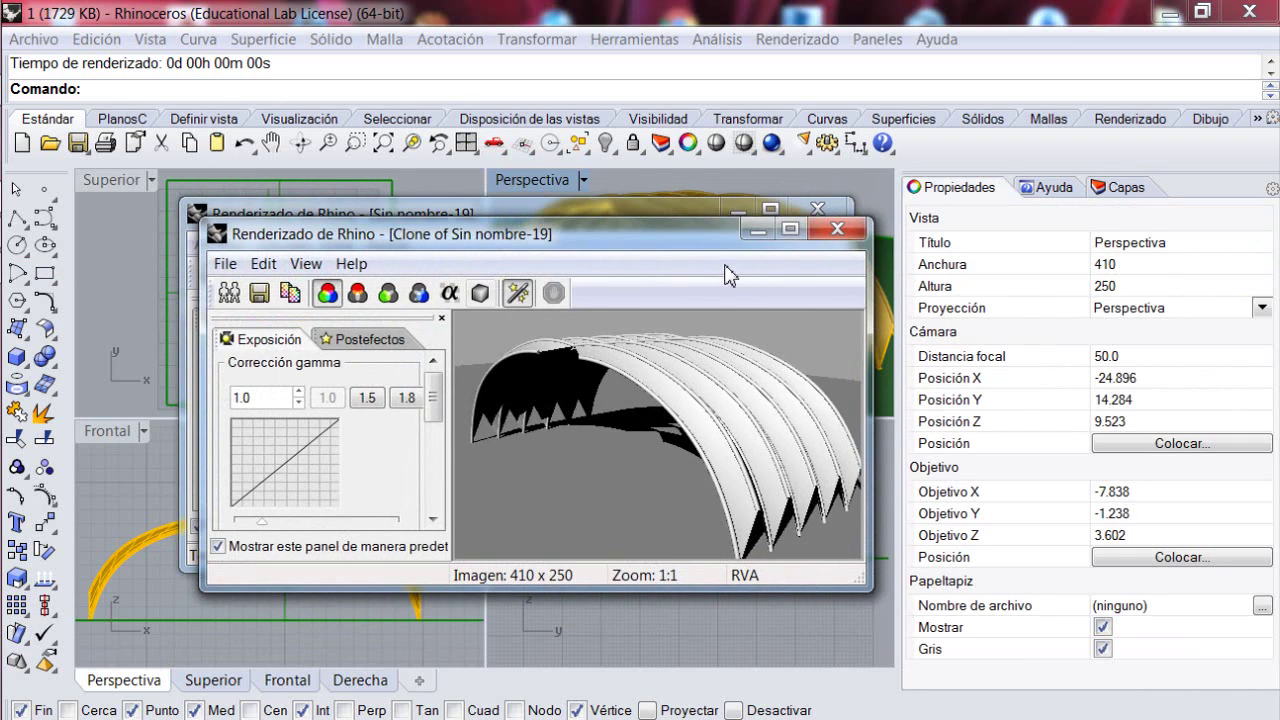
pyautogui.click(759, 232)
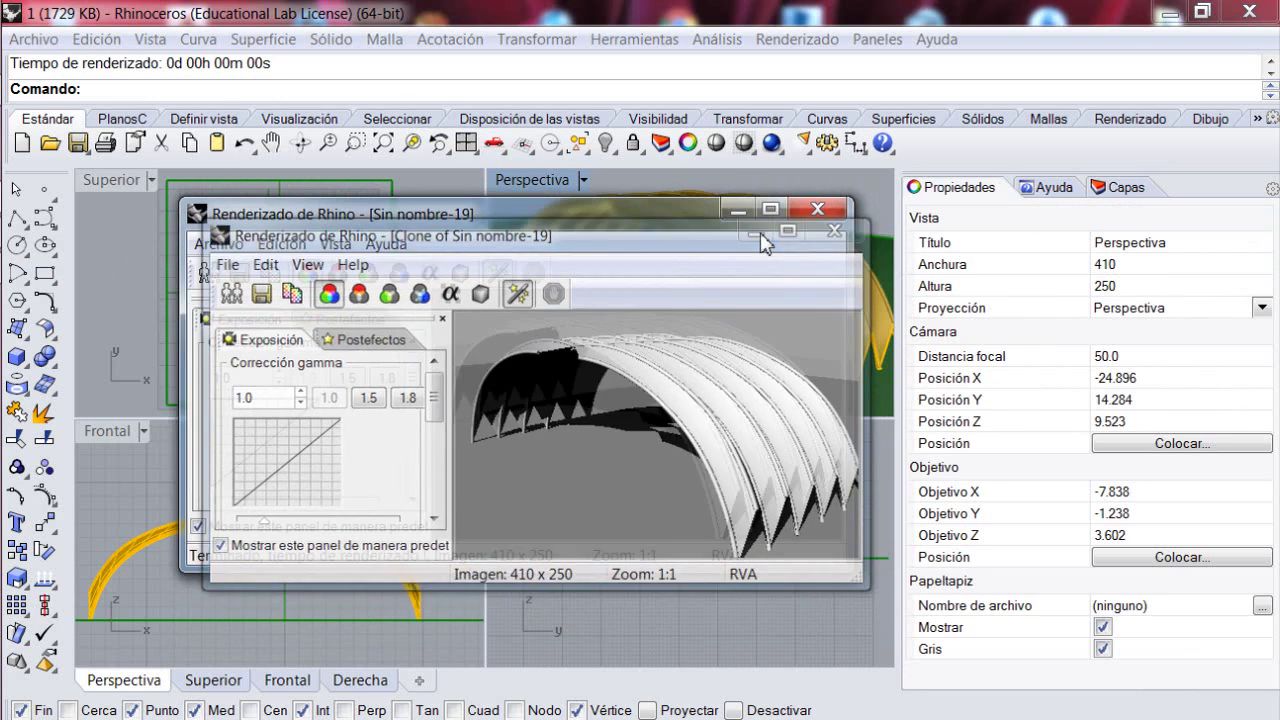
pyautogui.click(818, 210)
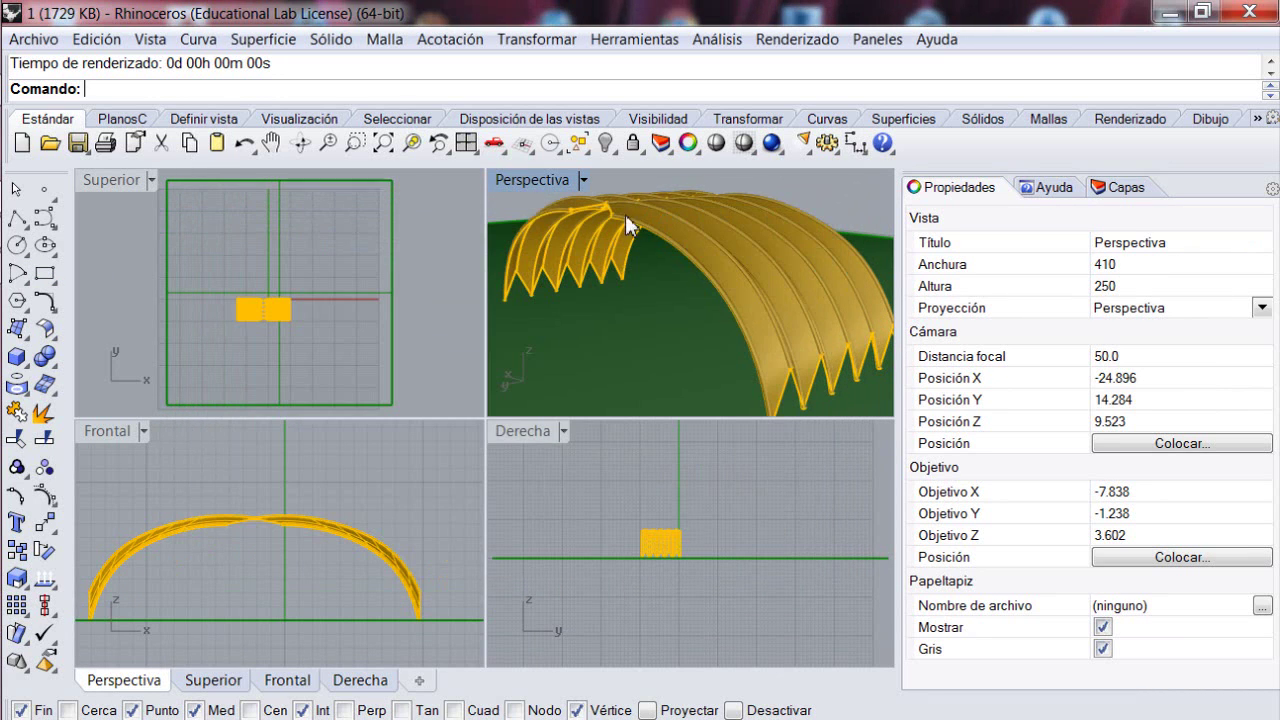
# Maximize the Perspectiva viewport.
pyautogui.doubleClick(543, 182)
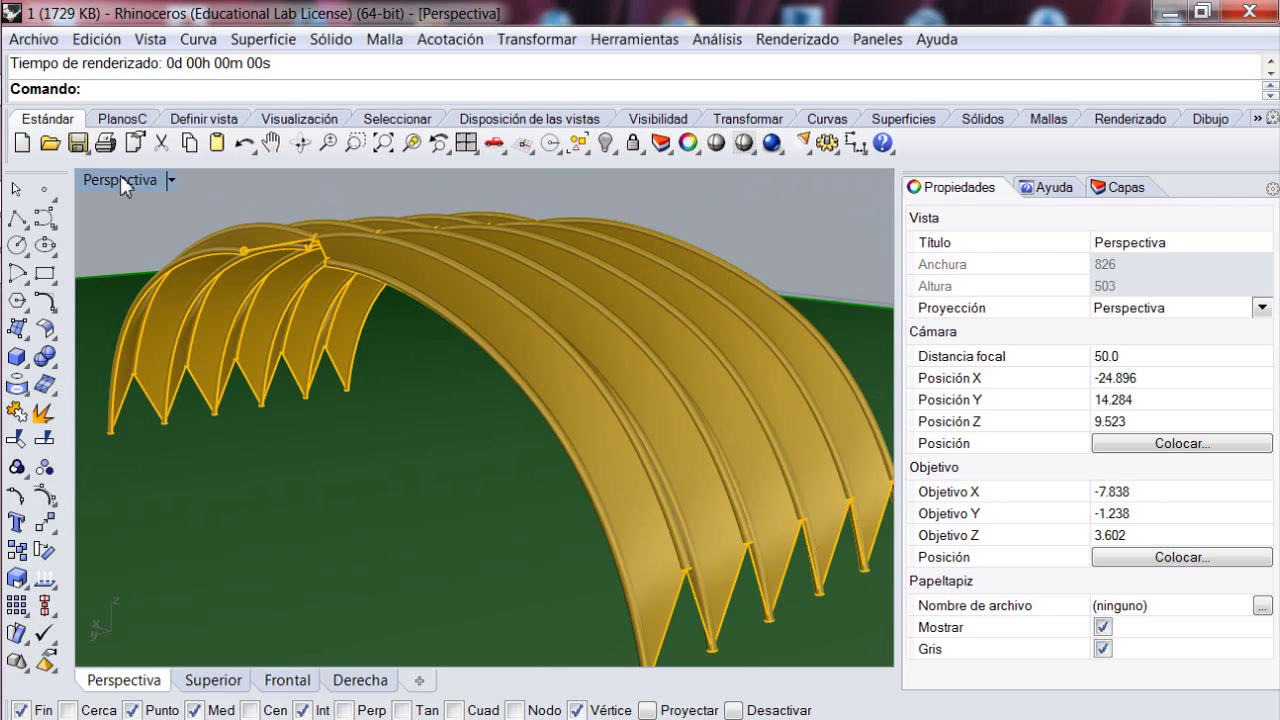
# Render the maximized Perspectiva viewport and bring its render window fully into view, and close the separate 410 x 250 render.
pyautogui.click(771, 143)
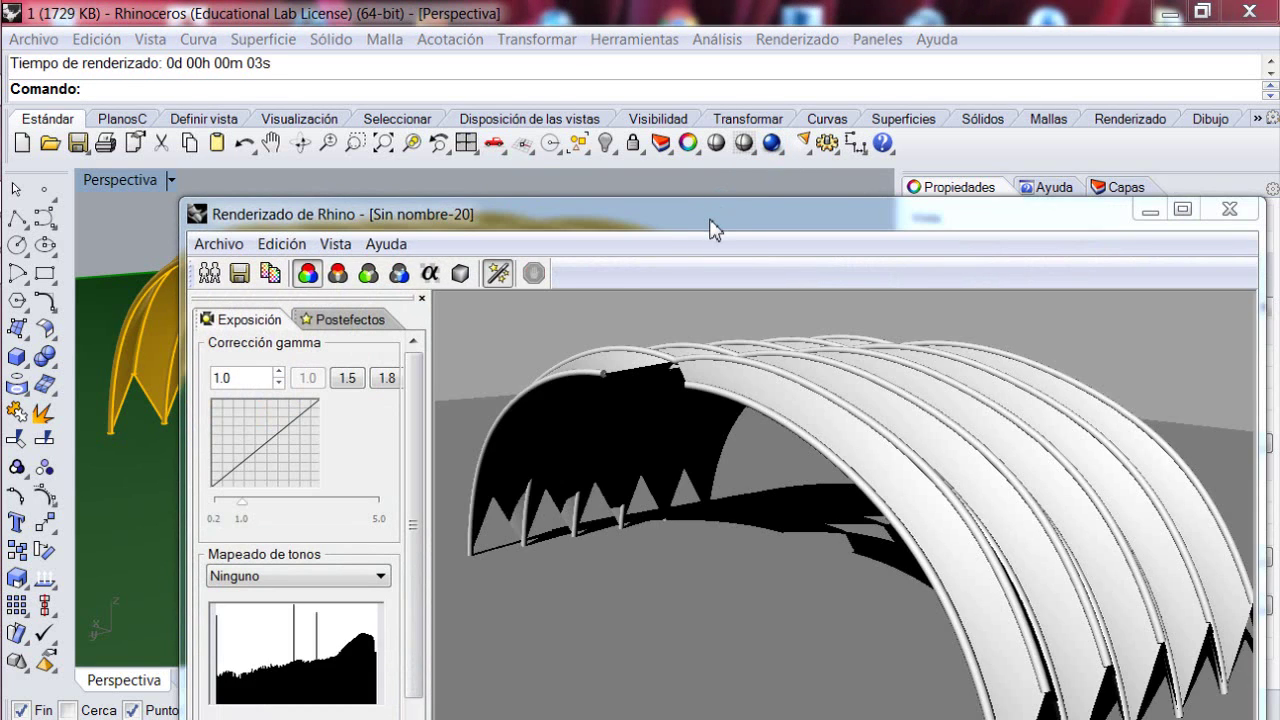
pyautogui.moveTo(709, 207); pyautogui.dragTo(645, 90)
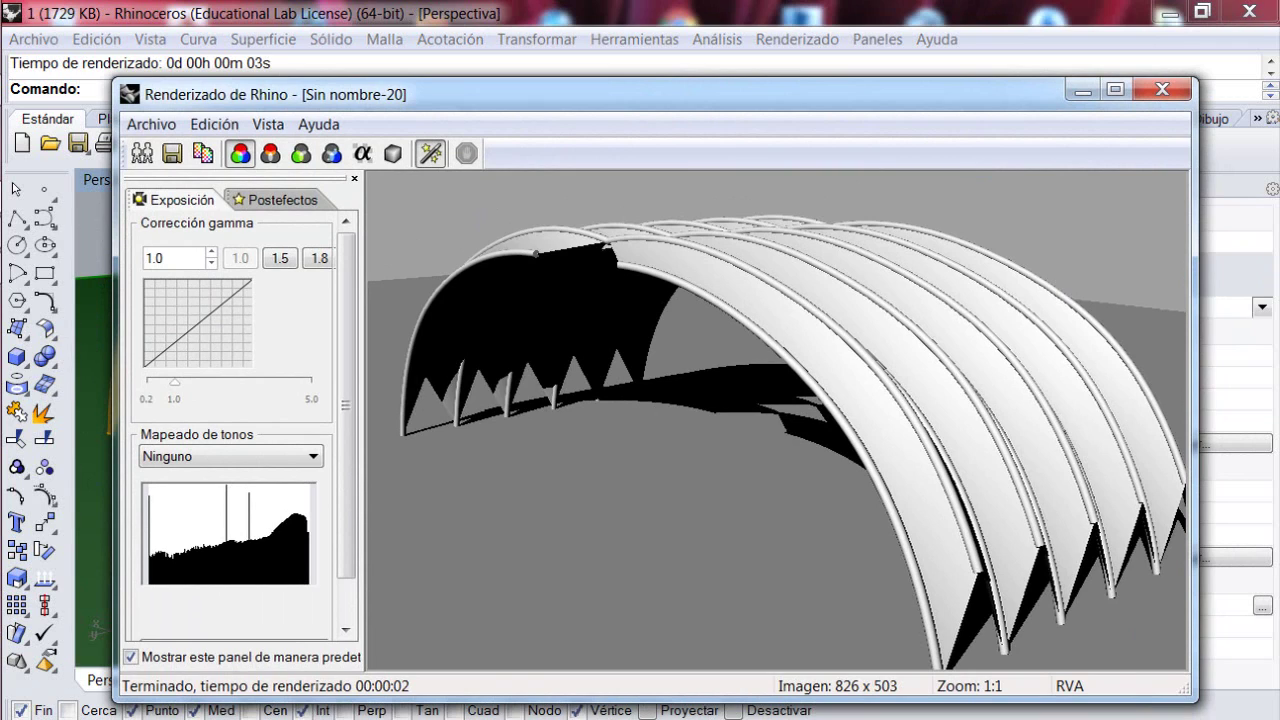
pyautogui.hotkey('alt', 'Tab')
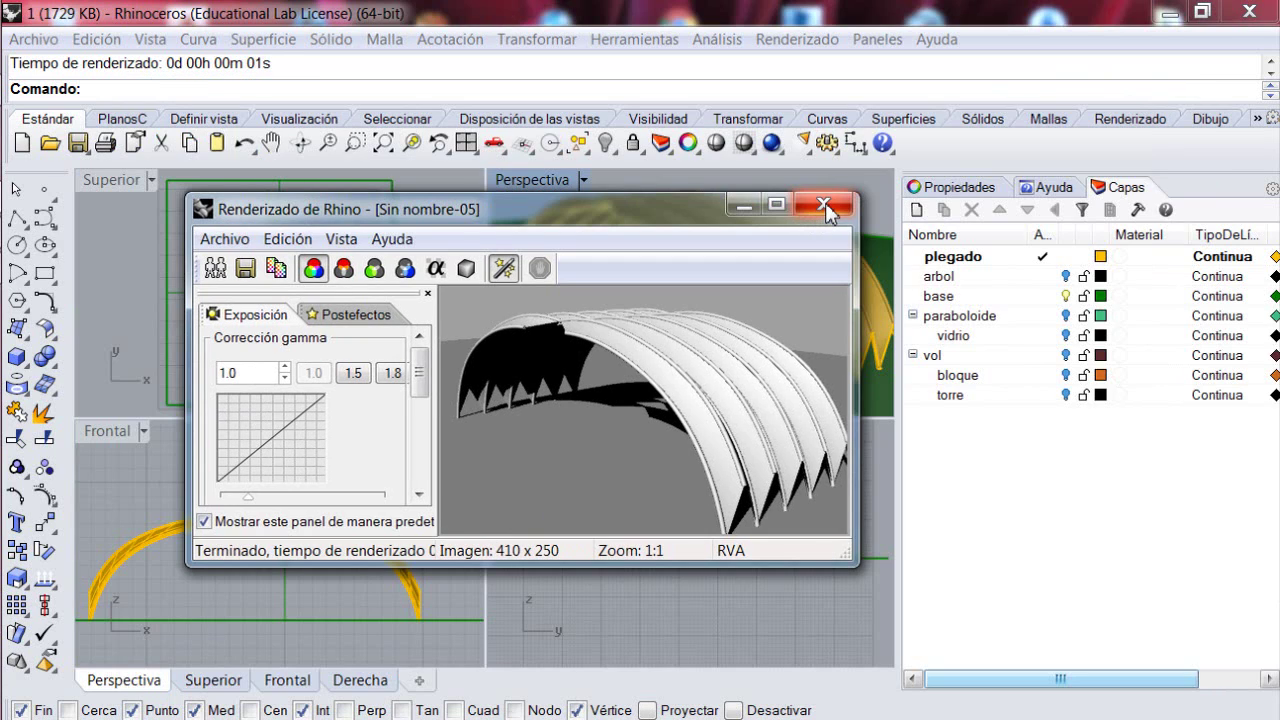
pyautogui.click(824, 206)
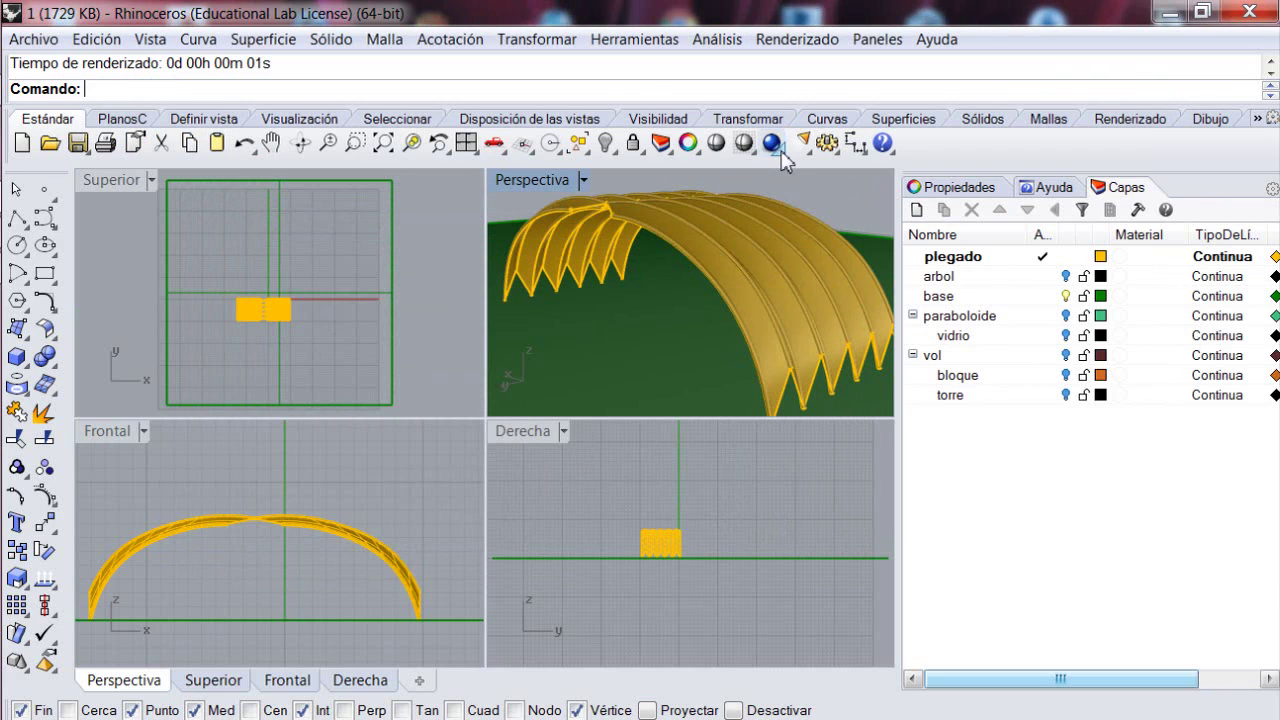
# Set the Rhino render resolution in the document properties to 1024 x 768 at 200 PPP.
pyautogui.click(782, 152)
pyautogui.click(766, 182)
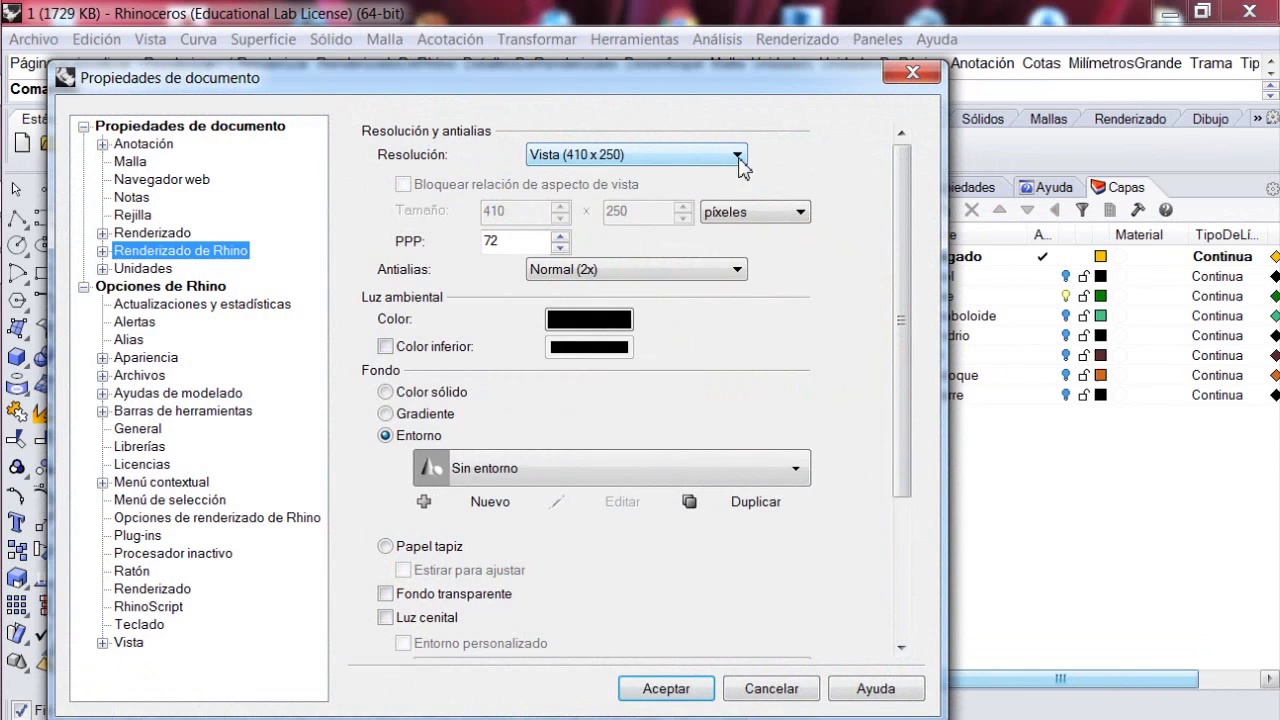
pyautogui.click(738, 155)
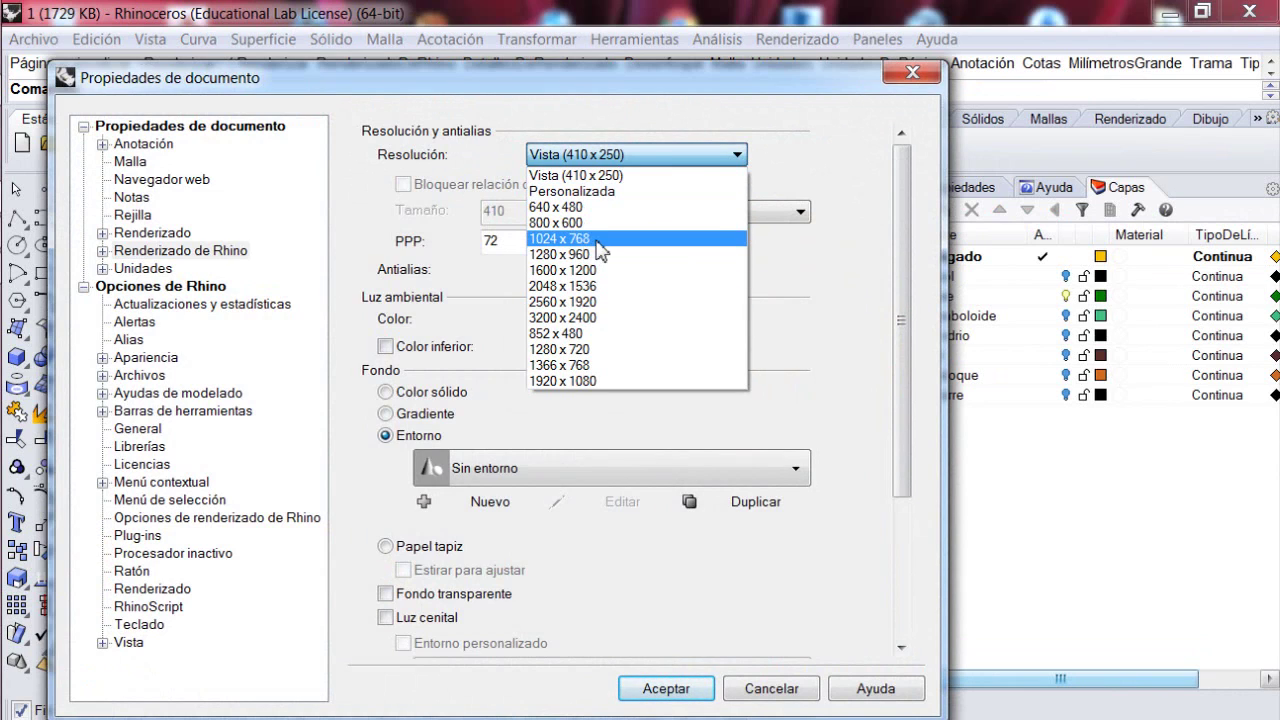
pyautogui.click(600, 250)
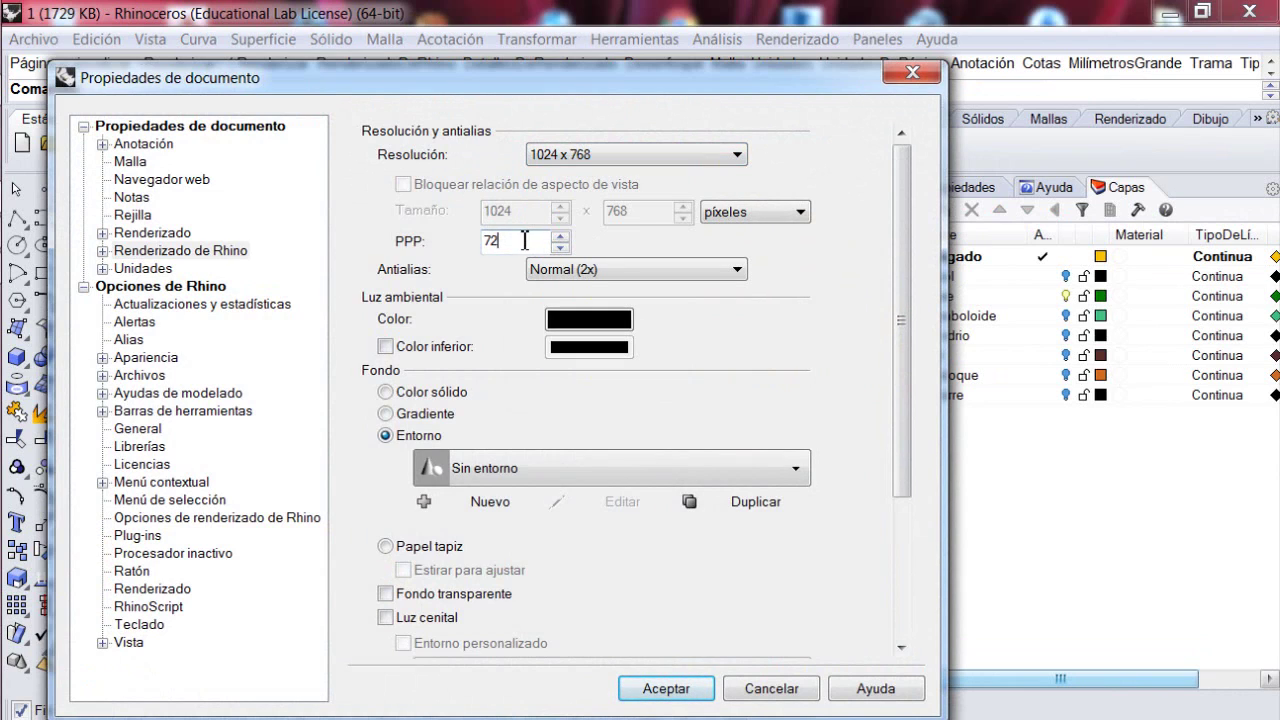
pyautogui.doubleClick(524, 241)
pyautogui.write('200')
# Set the render antialias to Alto (10x), accept the document properties, and render the Perspectiva viewport.
pyautogui.click(736, 268)
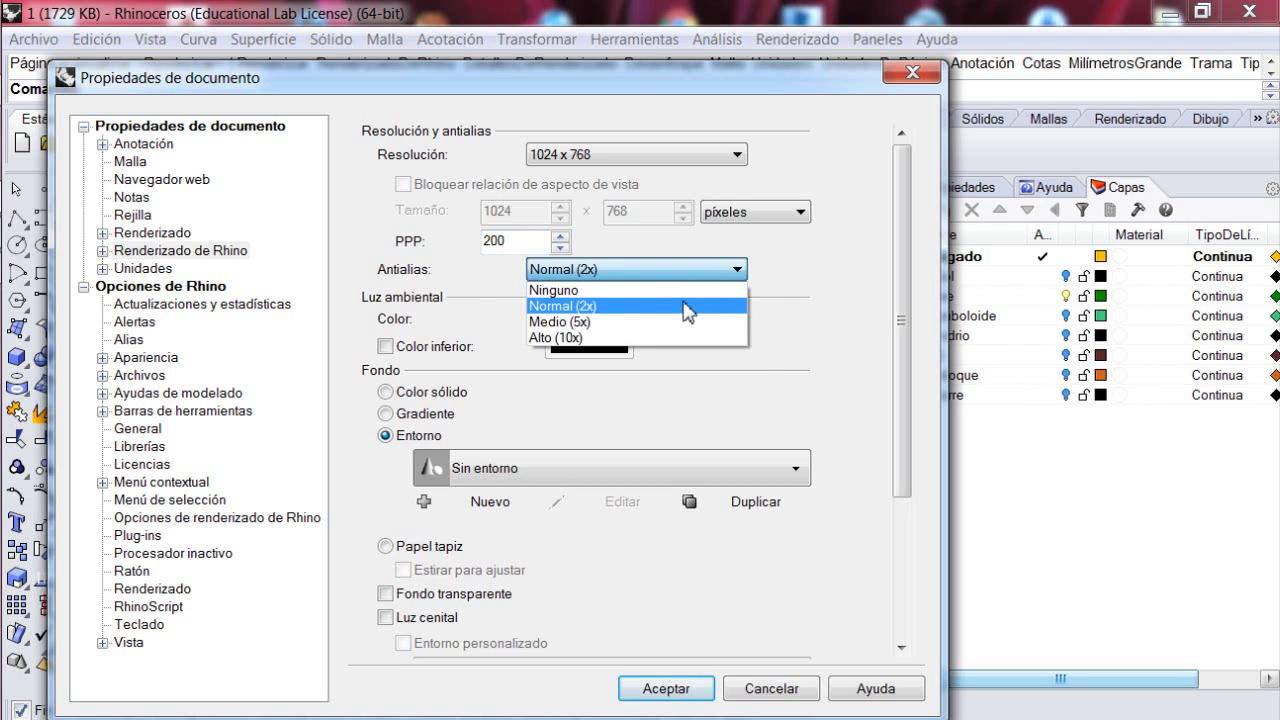
pyautogui.click(678, 338)
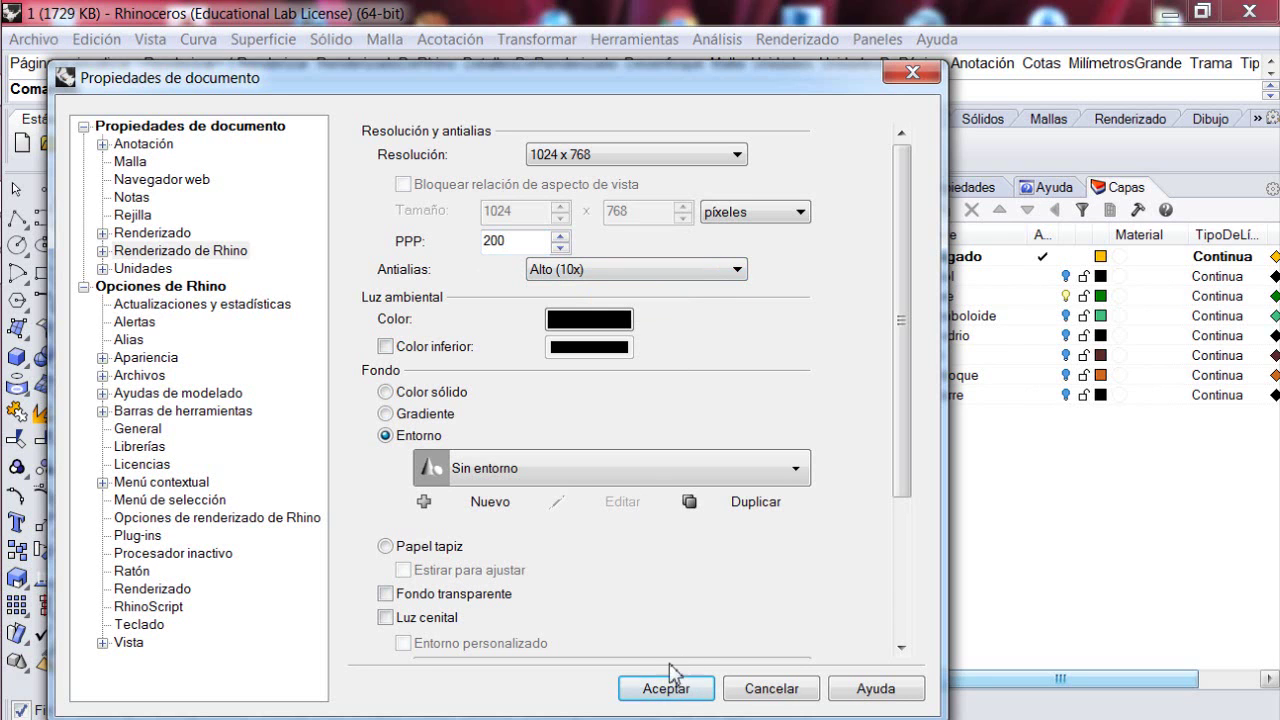
pyautogui.click(654, 690)
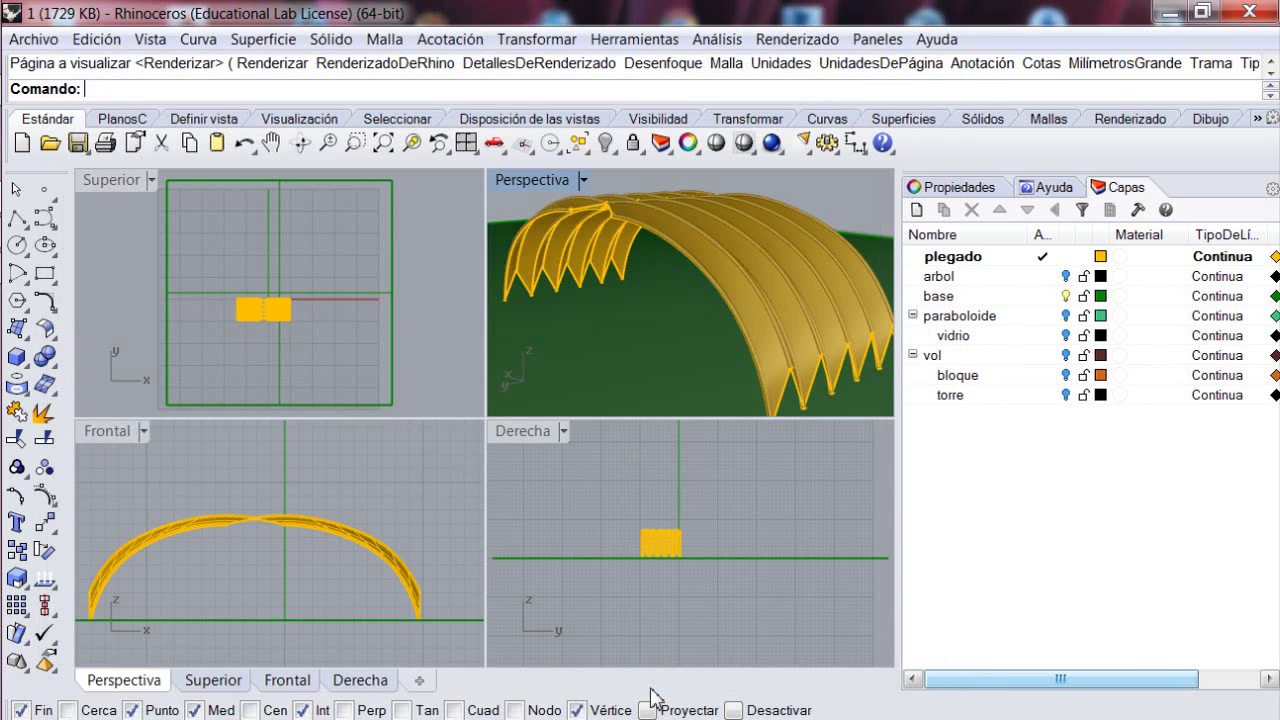
pyautogui.click(769, 150)
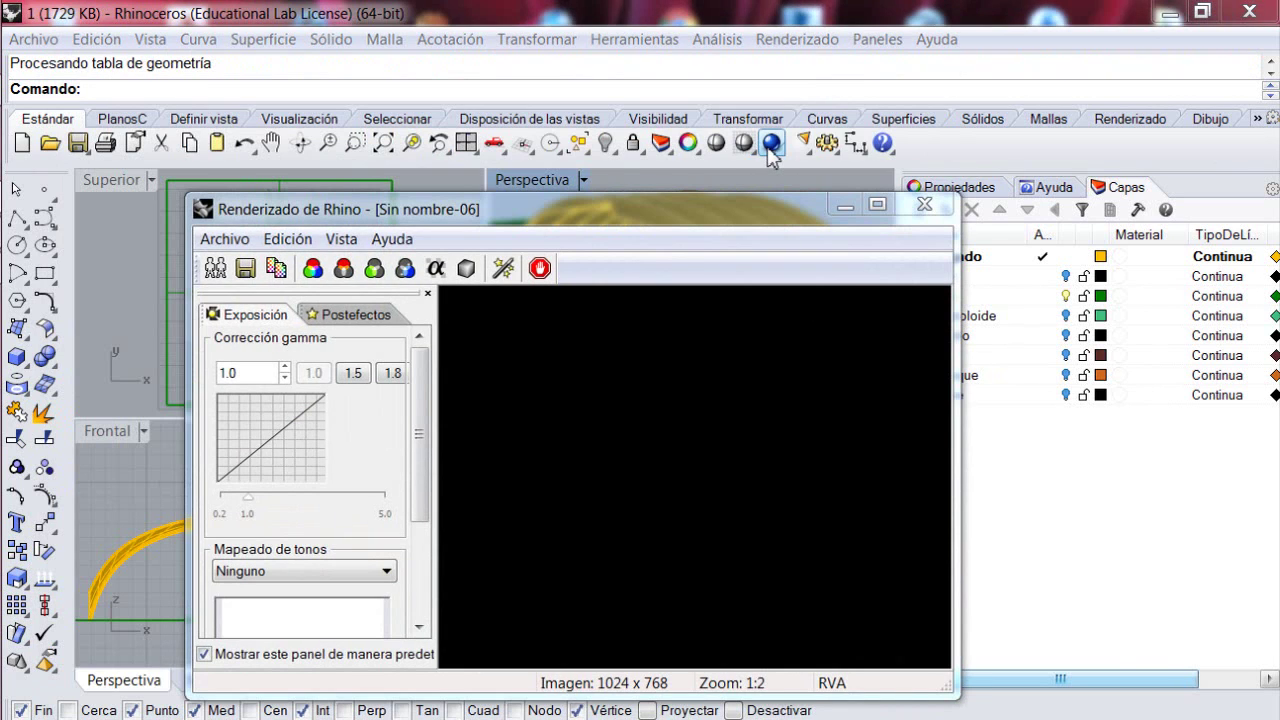